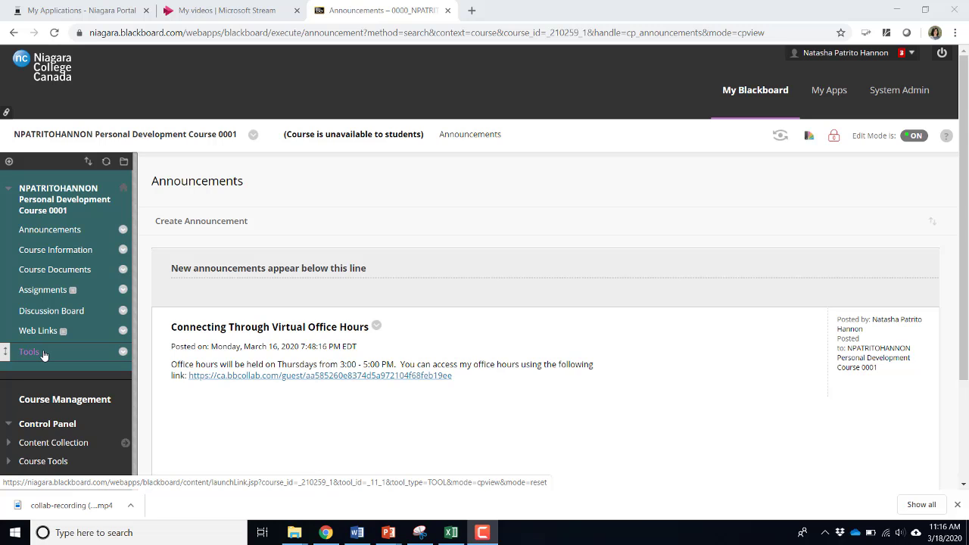
Open Blackboard Collaborate Ultra from the course's Tools menu to list its sessions
{"action": "left_click", "coordinate": [29, 352]}
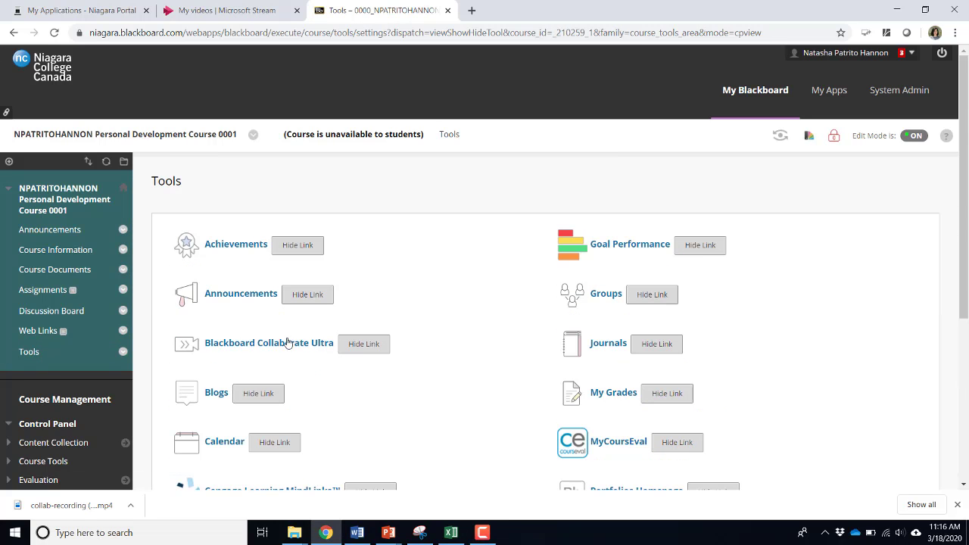
{"action": "left_click", "coordinate": [288, 345]}
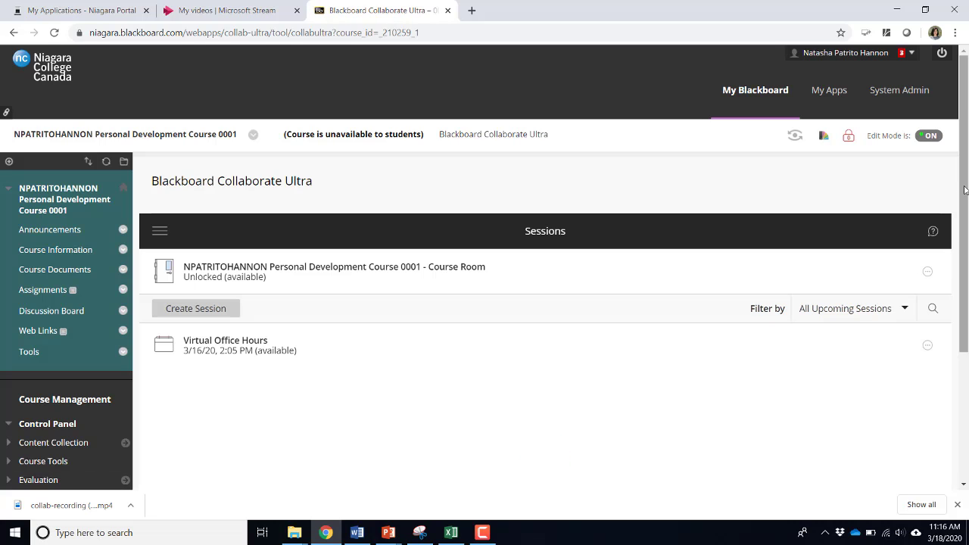
{"action": "scroll", "coordinate": [965, 190], "scroll_direction": "down", "scroll_amount": 1}
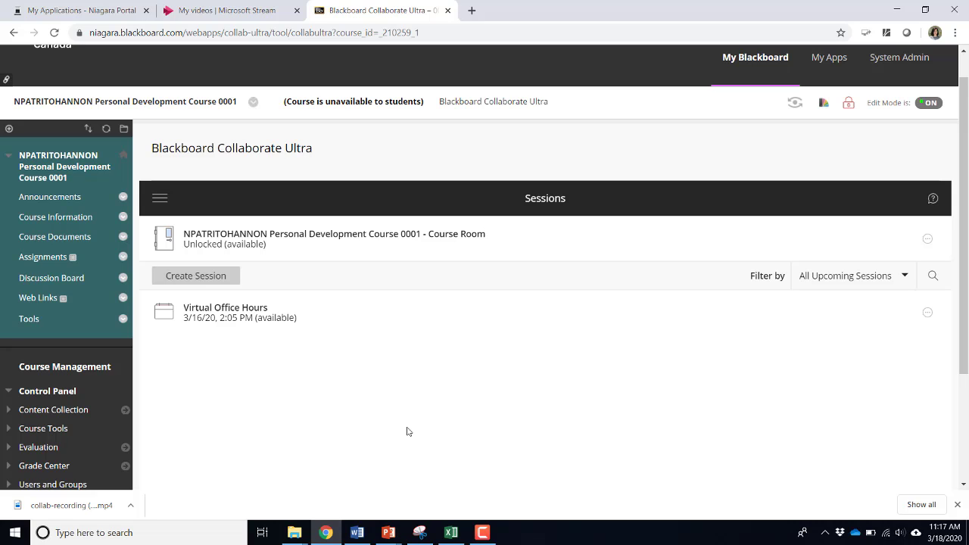
Turn on 'Allow recording downloads' in the Virtual Office Hours session settings and save
{"action": "left_click", "coordinate": [221, 321]}
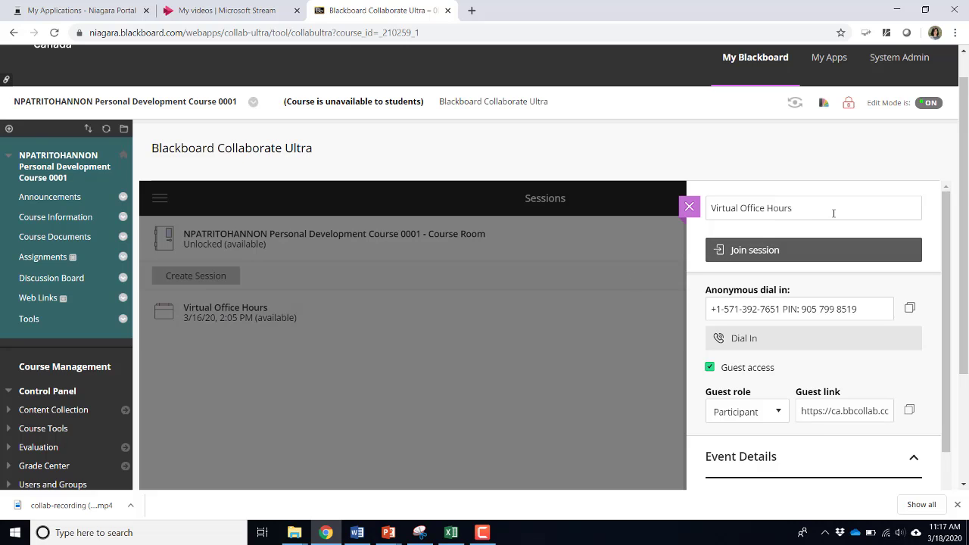
{"action": "left_click_drag", "start_coordinate": [959, 187], "coordinate": [942, 424]}
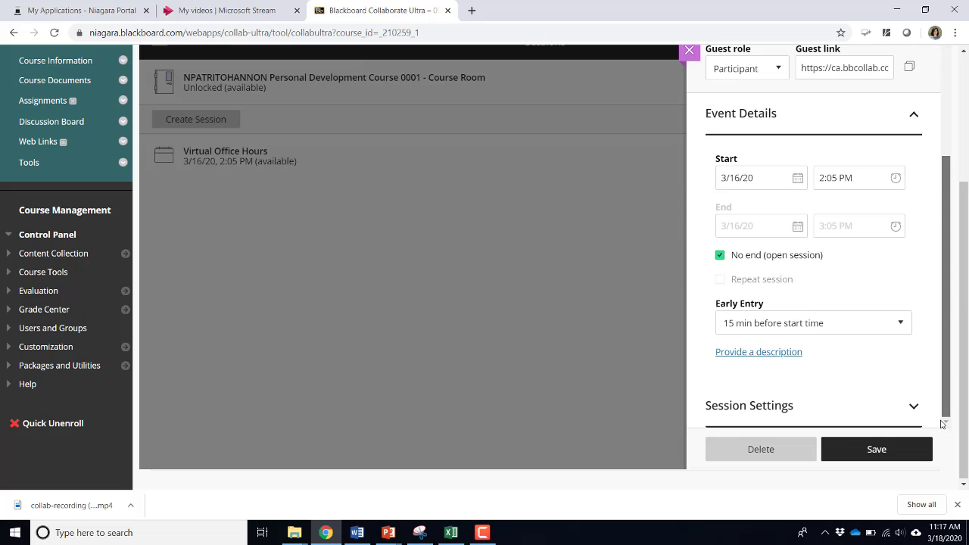
{"action": "left_click", "coordinate": [777, 409]}
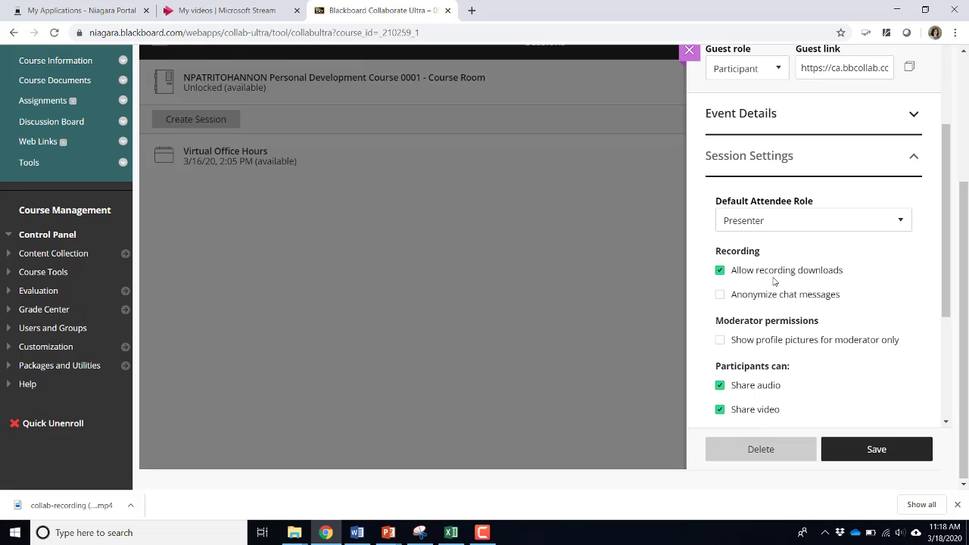
{"action": "left_click", "coordinate": [720, 271]}
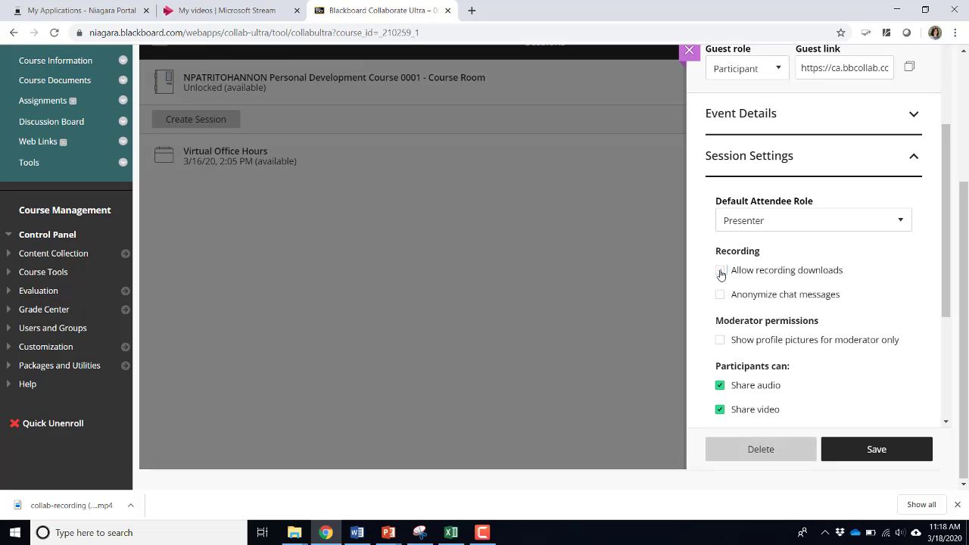
{"action": "left_click", "coordinate": [721, 272]}
{"action": "left_click", "coordinate": [873, 457]}
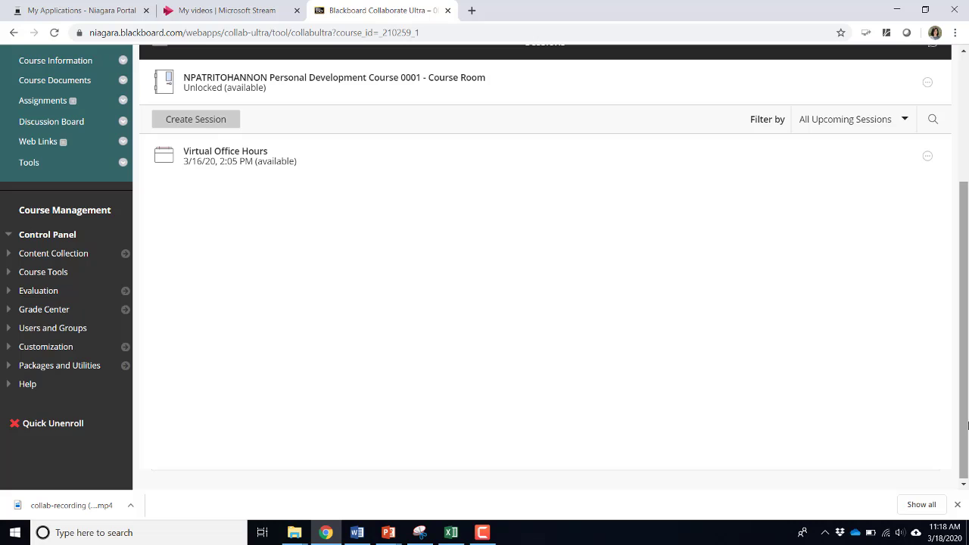
Switch to the Collaborate Recordings list showing Virtual Office Hours / recording_2
{"action": "left_click_drag", "start_coordinate": [967, 427], "coordinate": [967, 370]}
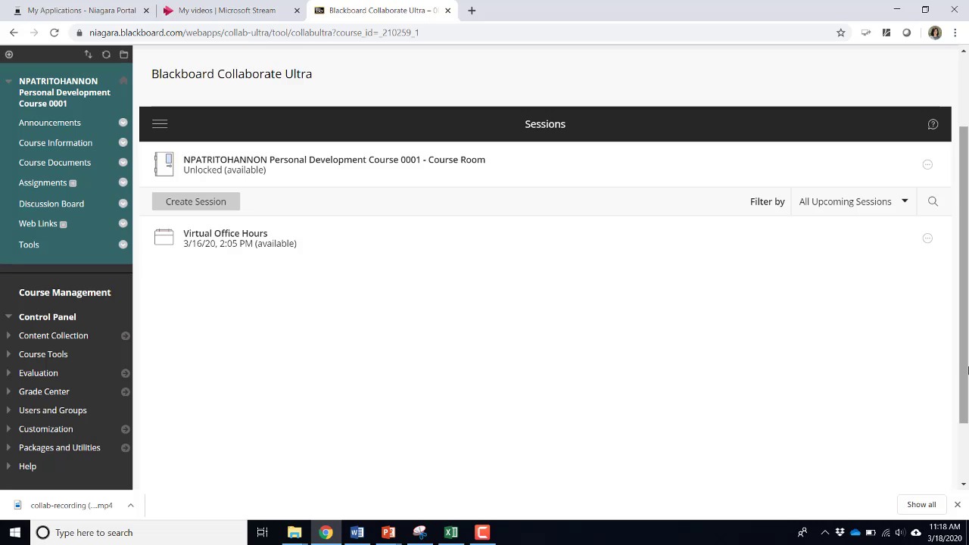
{"action": "left_click", "coordinate": [160, 125]}
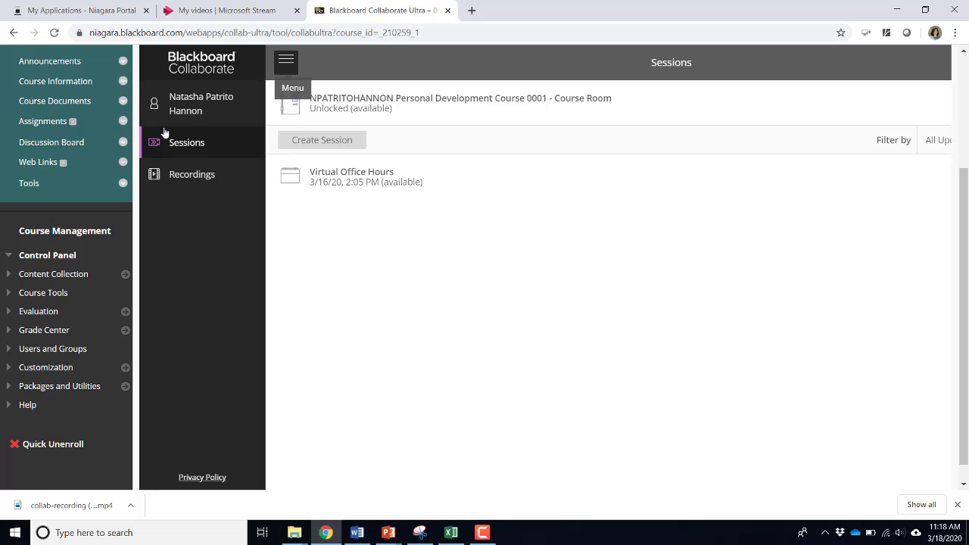
{"action": "left_click", "coordinate": [180, 182]}
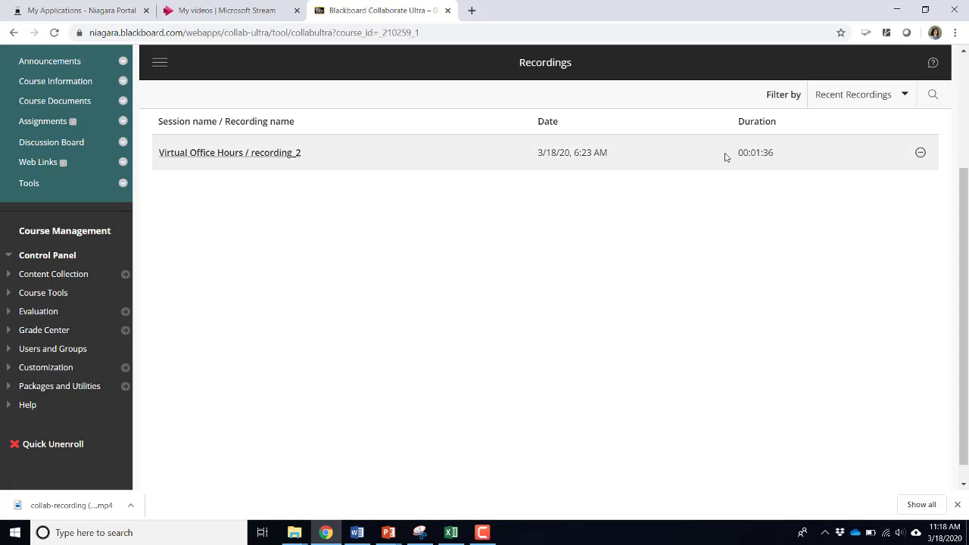
Download recording_2 as an mp4 and reveal the downloaded file in its folder
{"action": "left_click", "coordinate": [920, 154]}
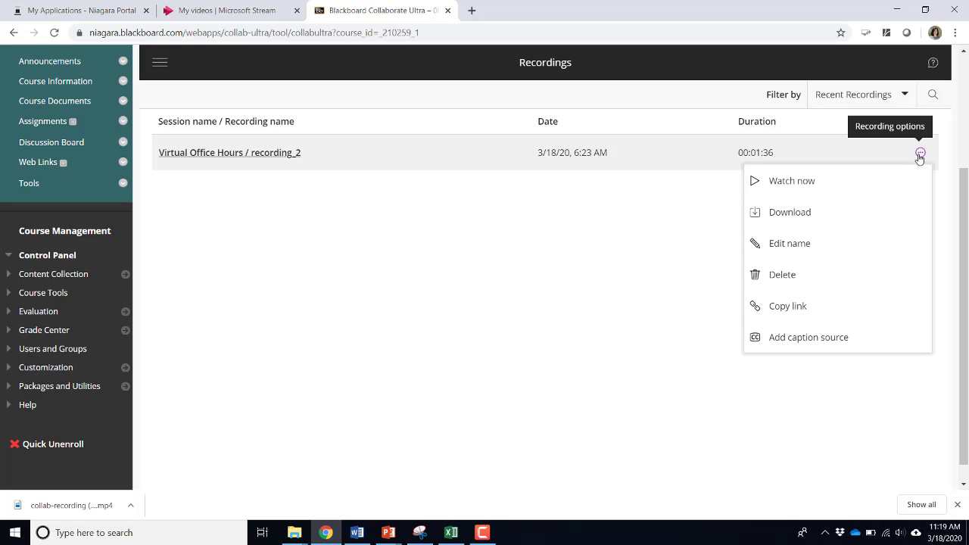
{"action": "left_click", "coordinate": [807, 221]}
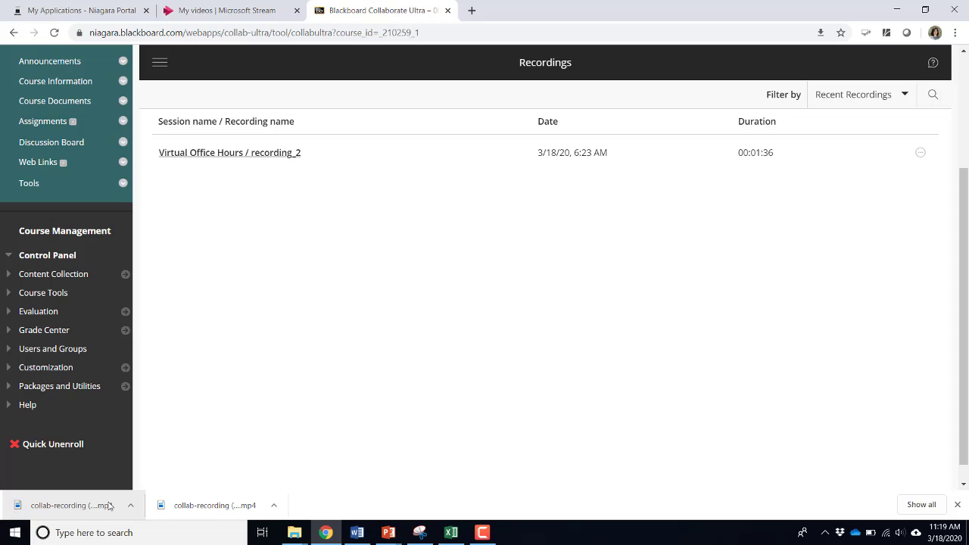
{"action": "right_click", "coordinate": [109, 505]}
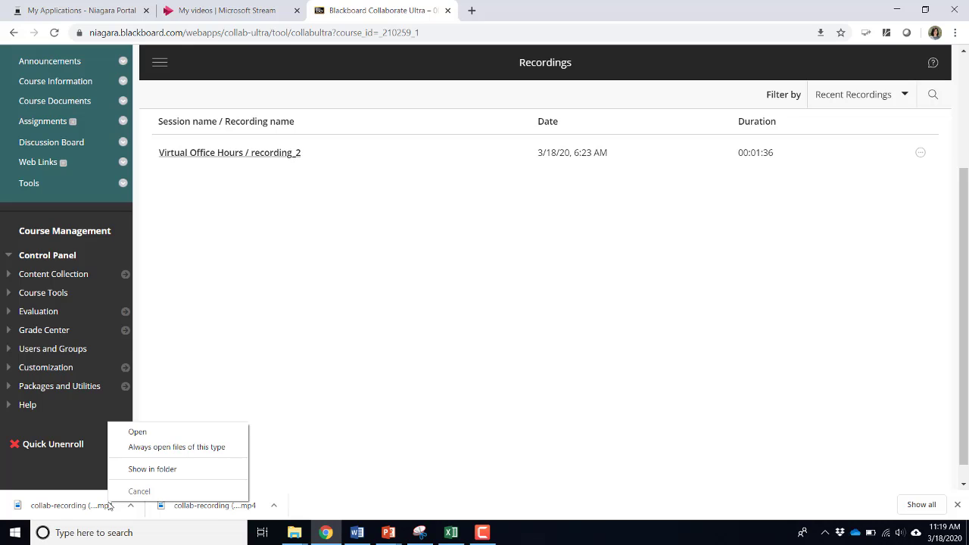
{"action": "left_click", "coordinate": [152, 470]}
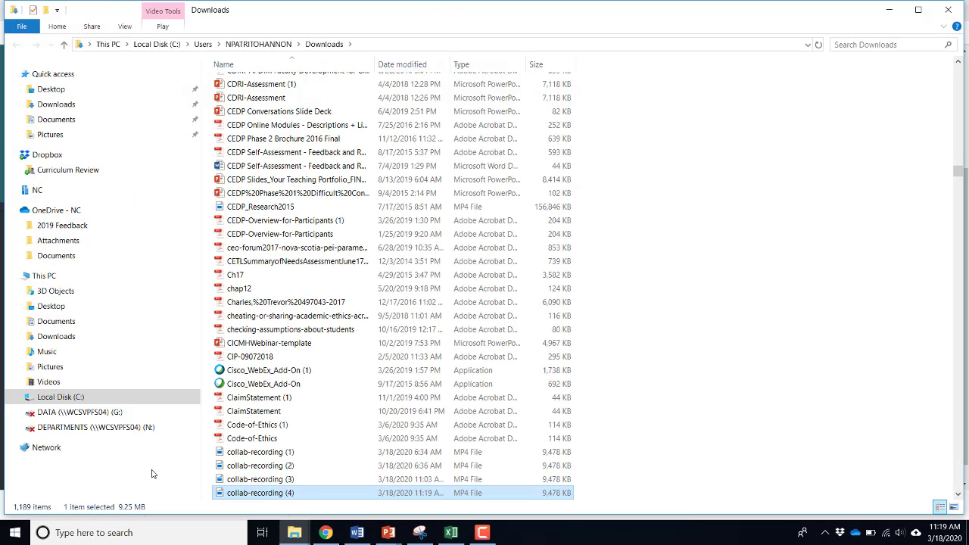
Check collab-recording (4) in Downloads, then close the File Explorer window
{"action": "right_click", "coordinate": [270, 496]}
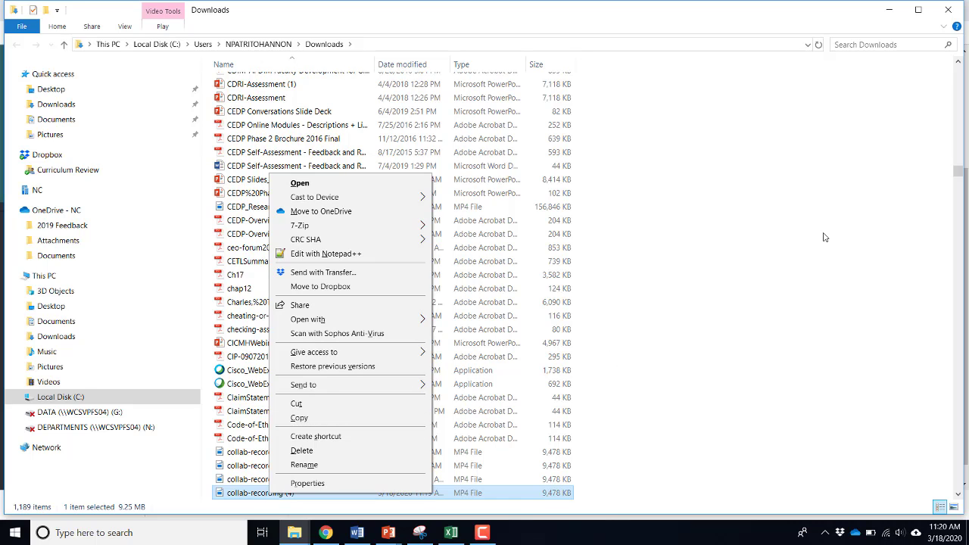
{"action": "left_click", "coordinate": [949, 11]}
{"action": "left_click", "coordinate": [949, 11]}
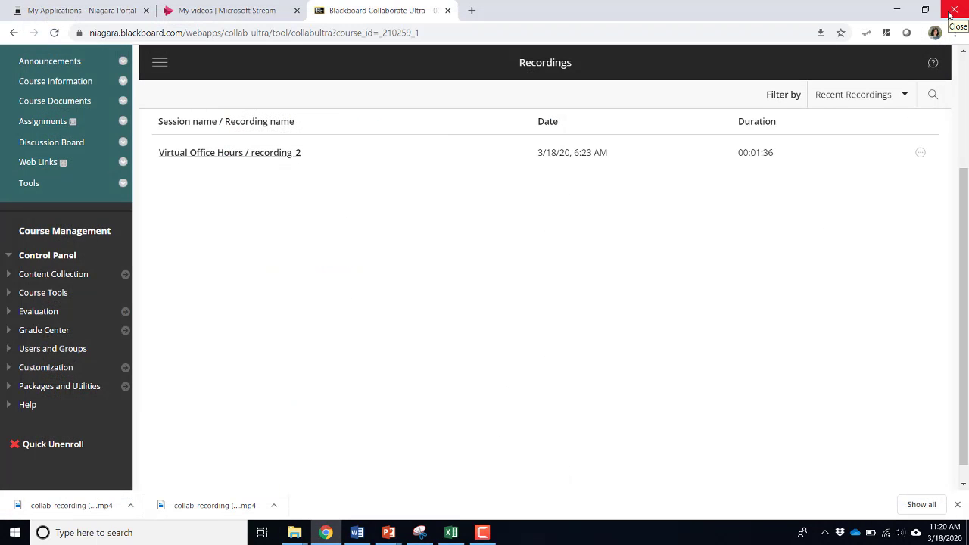
Close the Collaborate and Stream tabs, then launch Microsoft Stream from the portal's O365 applications
{"action": "left_click", "coordinate": [448, 10]}
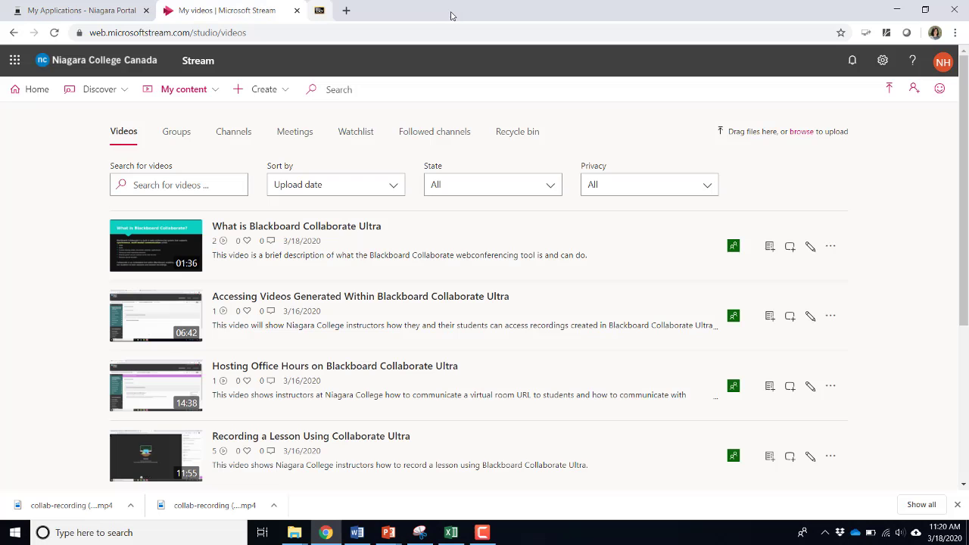
{"action": "left_click", "coordinate": [297, 11]}
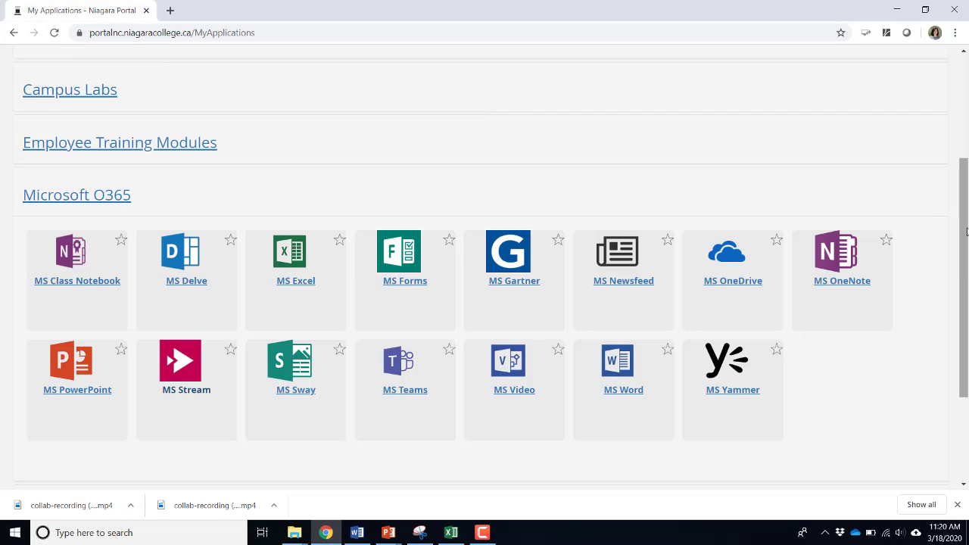
{"action": "scroll", "coordinate": [965, 226], "scroll_direction": "up", "scroll_amount": 3}
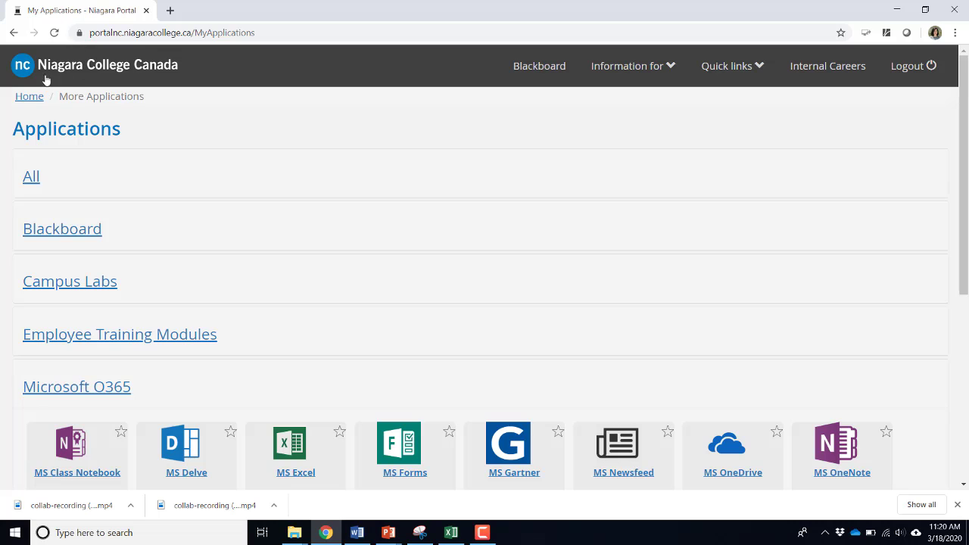
{"action": "left_click", "coordinate": [31, 100]}
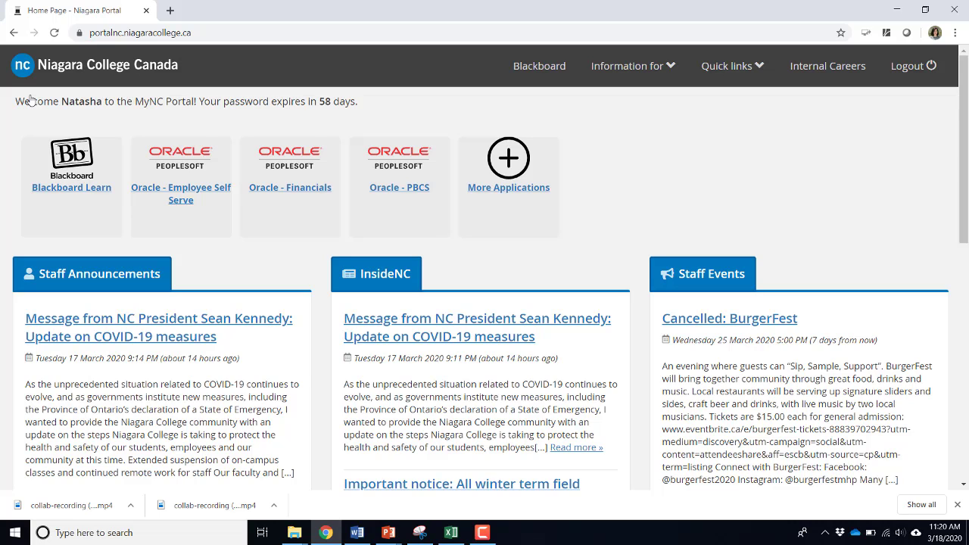
{"action": "left_click", "coordinate": [505, 190]}
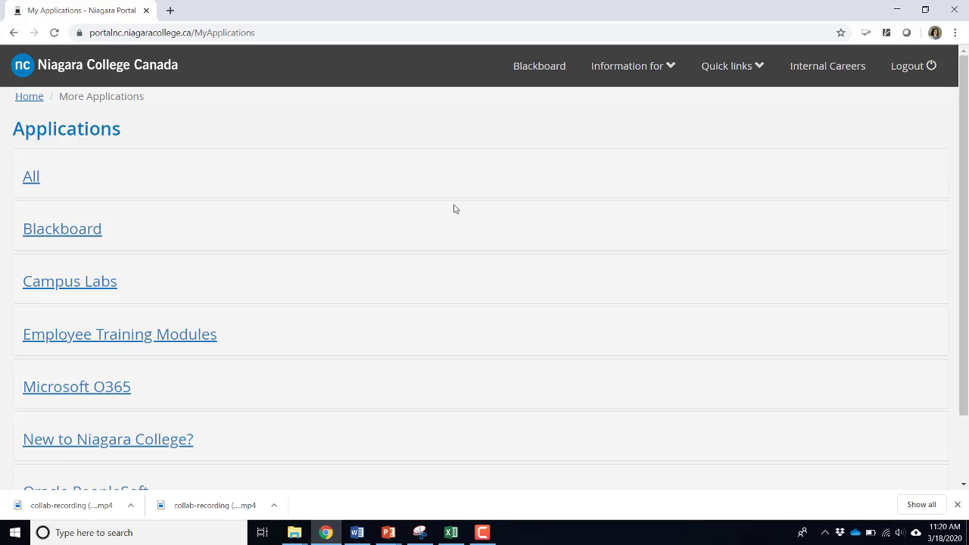
{"action": "left_click", "coordinate": [103, 393]}
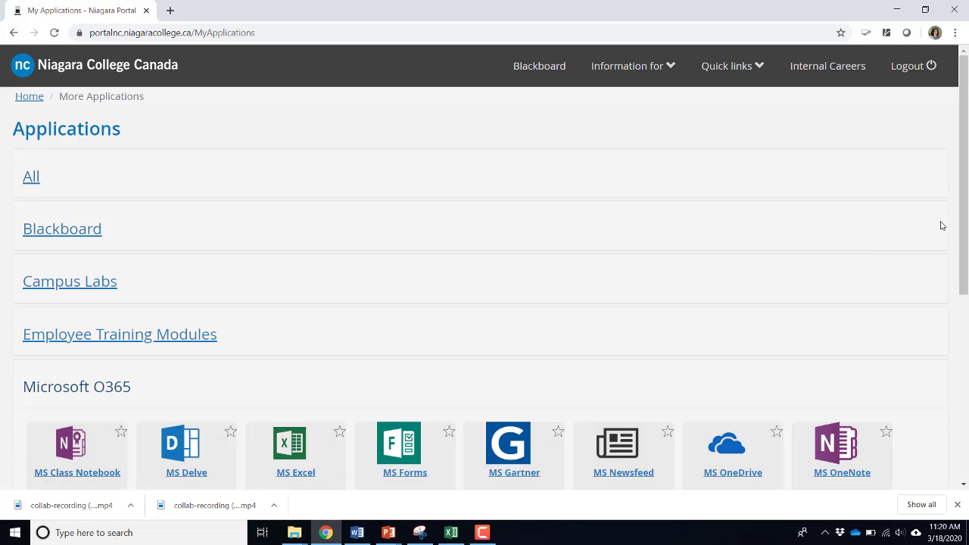
{"action": "left_click_drag", "start_coordinate": [964, 225], "coordinate": [966, 349]}
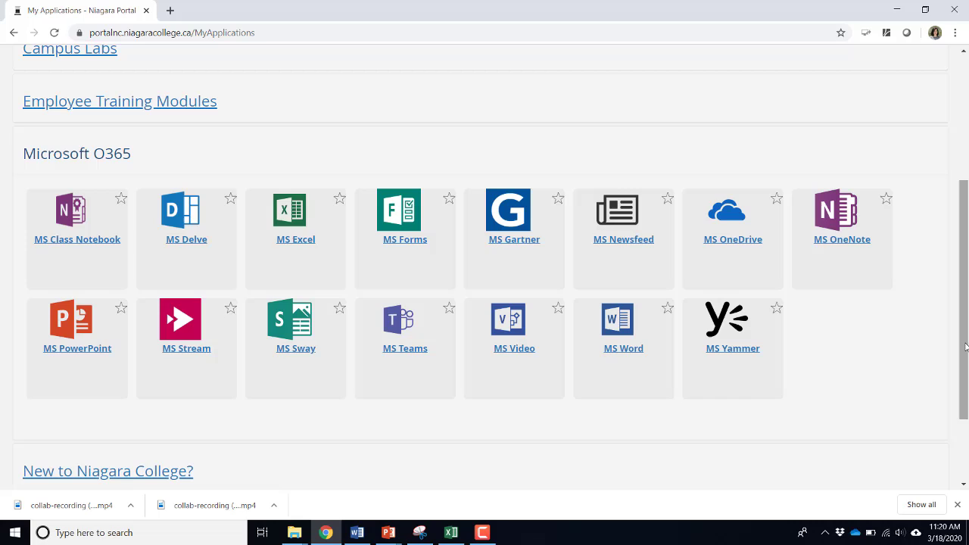
{"action": "left_click", "coordinate": [184, 352]}
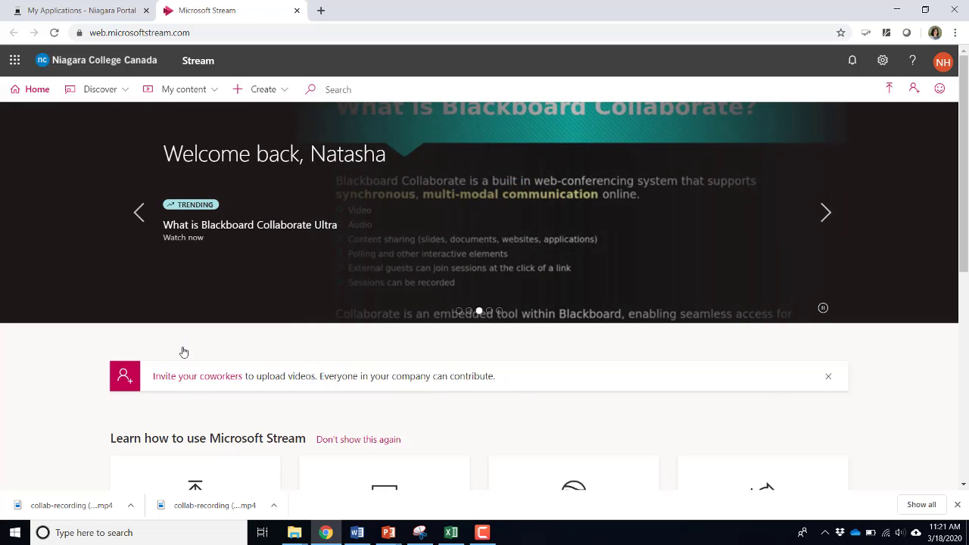
Start a new Stream video upload and select collab-recording (1) from OneDrive's Class Videos folder
{"action": "left_click", "coordinate": [268, 94]}
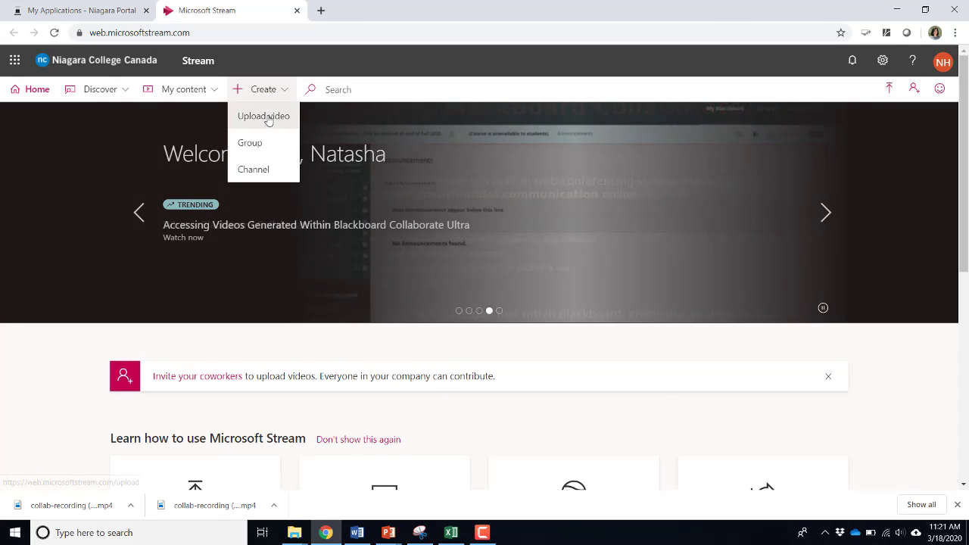
{"action": "left_click", "coordinate": [269, 119]}
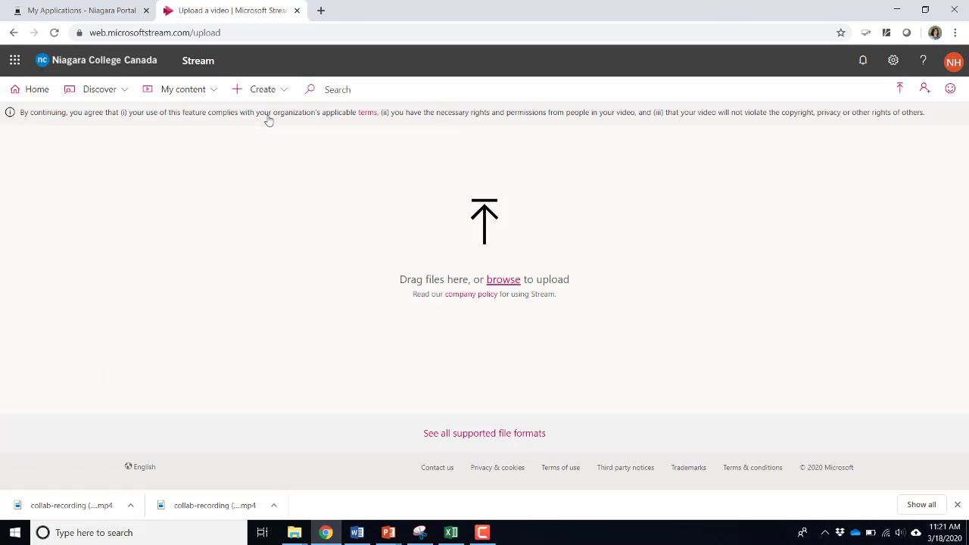
{"action": "left_click", "coordinate": [506, 280]}
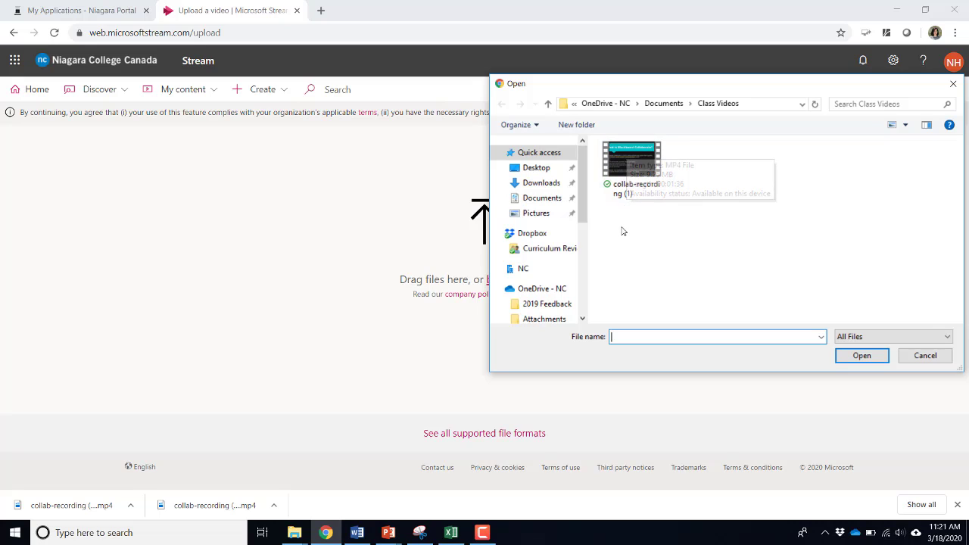
{"action": "left_click", "coordinate": [632, 174]}
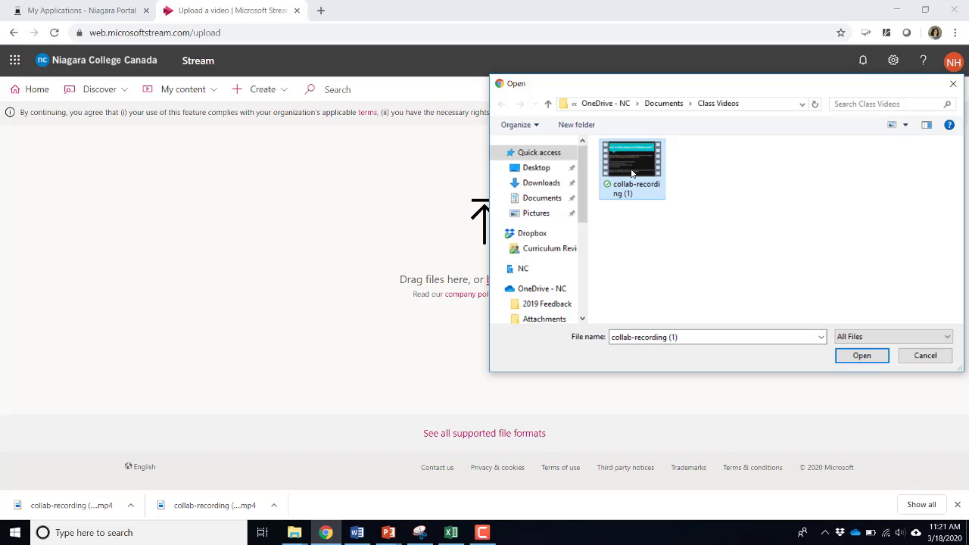
Upload collab-recording (1).mp4 and retitle the video 'Introduction to Bb Collaborate'
{"action": "left_click", "coordinate": [862, 356]}
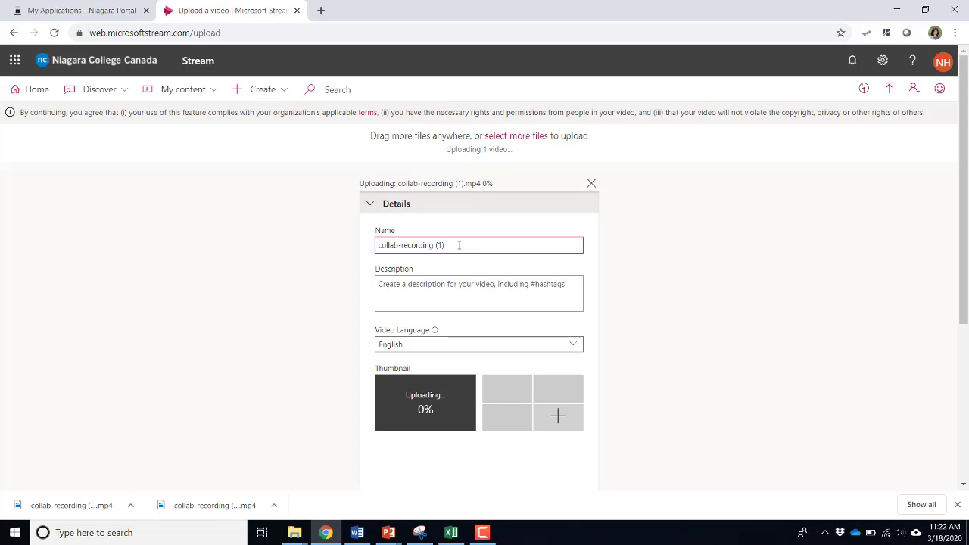
{"action": "left_click_drag", "start_coordinate": [459, 245], "coordinate": [375, 250]}
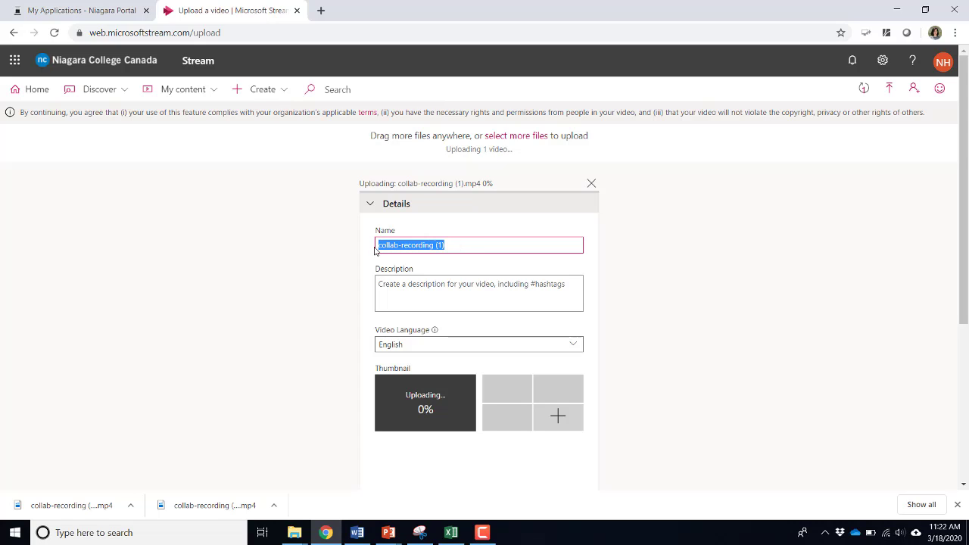
{"action": "key", "text": "BackSpace"}
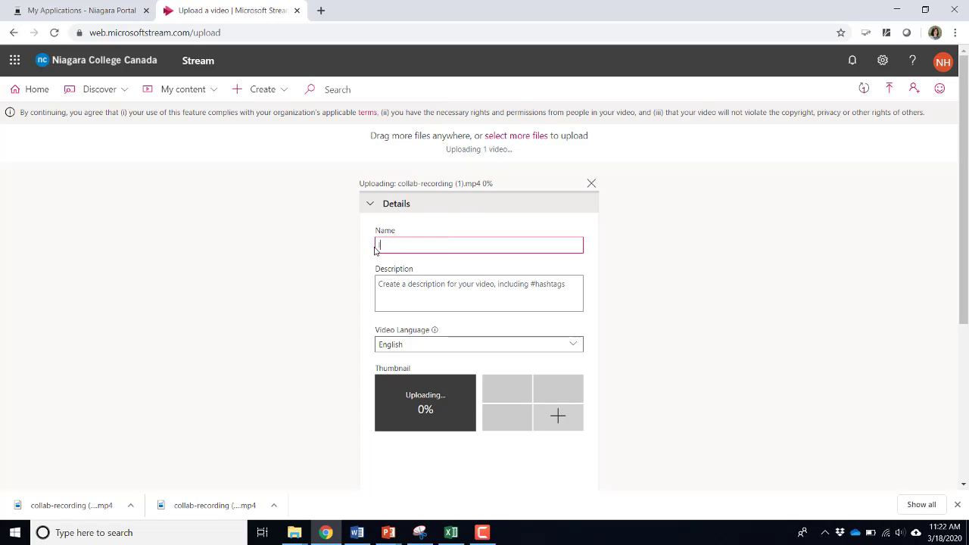
{"action": "type", "text": "Introduction to"}
{"action": "type", "text": "Bb Collaborate"}
{"action": "left_click", "coordinate": [393, 285]}
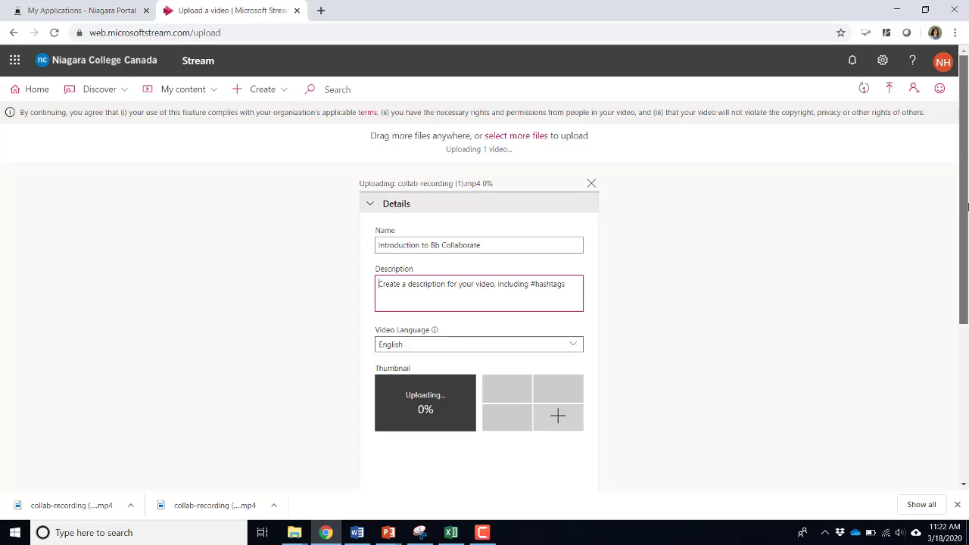
{"action": "left_click_drag", "start_coordinate": [963, 202], "coordinate": [966, 269]}
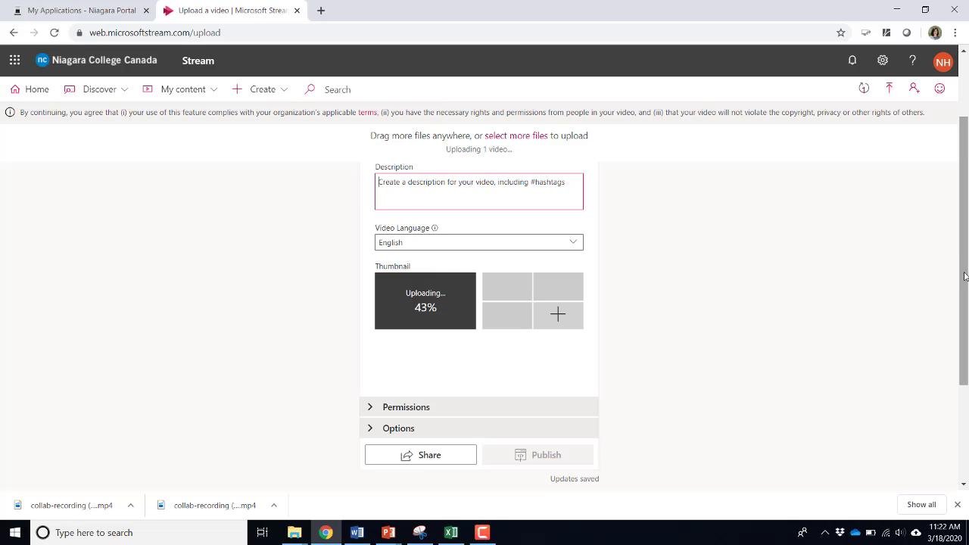
Expand the Permissions section of the video's upload form
{"action": "left_click_drag", "start_coordinate": [965, 276], "coordinate": [965, 320]}
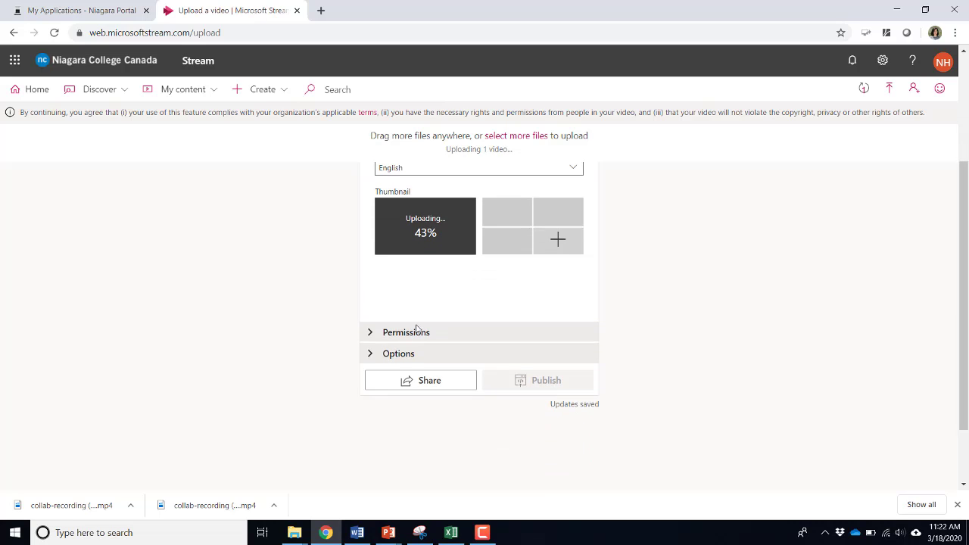
{"action": "left_click", "coordinate": [385, 337]}
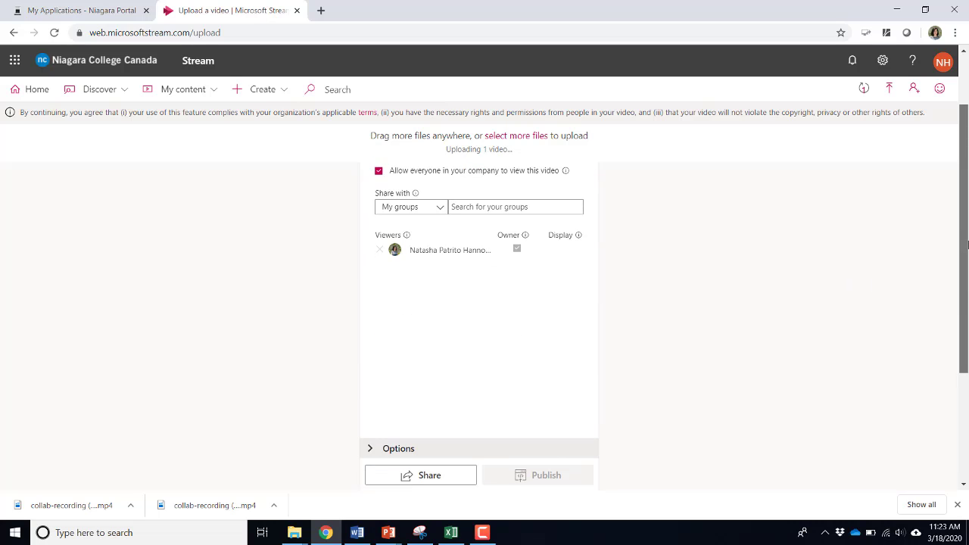
{"action": "left_click_drag", "start_coordinate": [966, 296], "coordinate": [967, 219]}
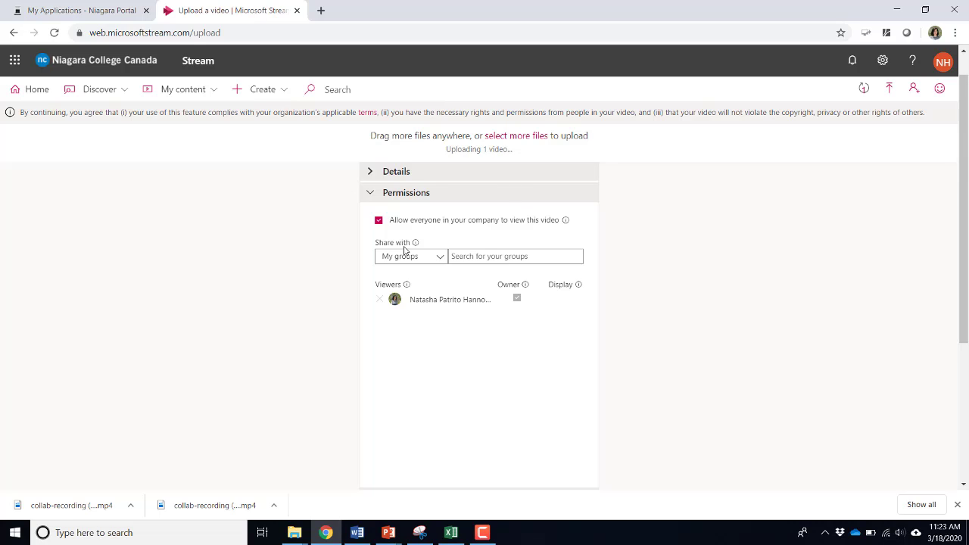
Uncheck 'Allow everyone in your company to view this video' and confirm removing companywide access
{"action": "mouse_move", "coordinate": [407, 244]}
{"action": "left_click", "coordinate": [378, 221]}
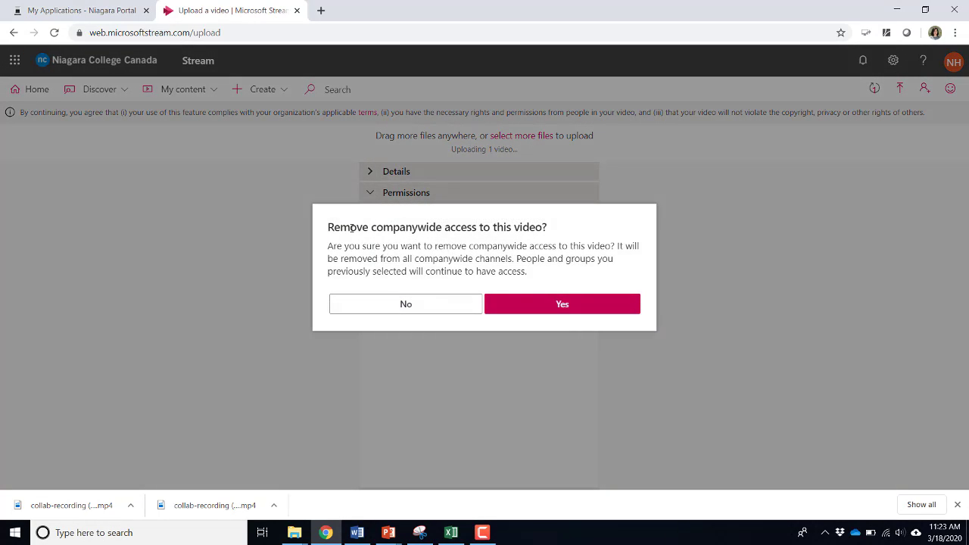
{"action": "left_click", "coordinate": [565, 307]}
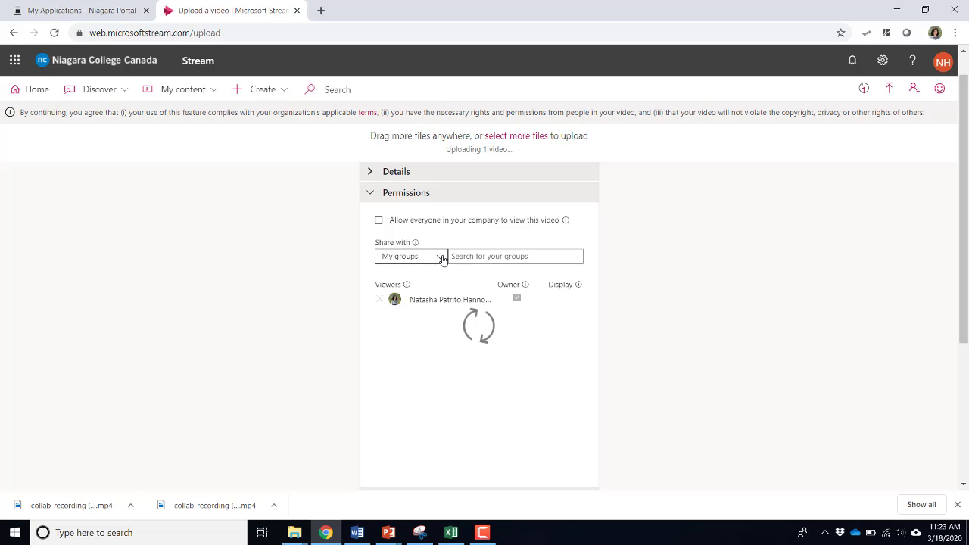
Switch sharing to People, search for the colleague by name, and add them as a viewer
{"action": "left_click", "coordinate": [443, 258]}
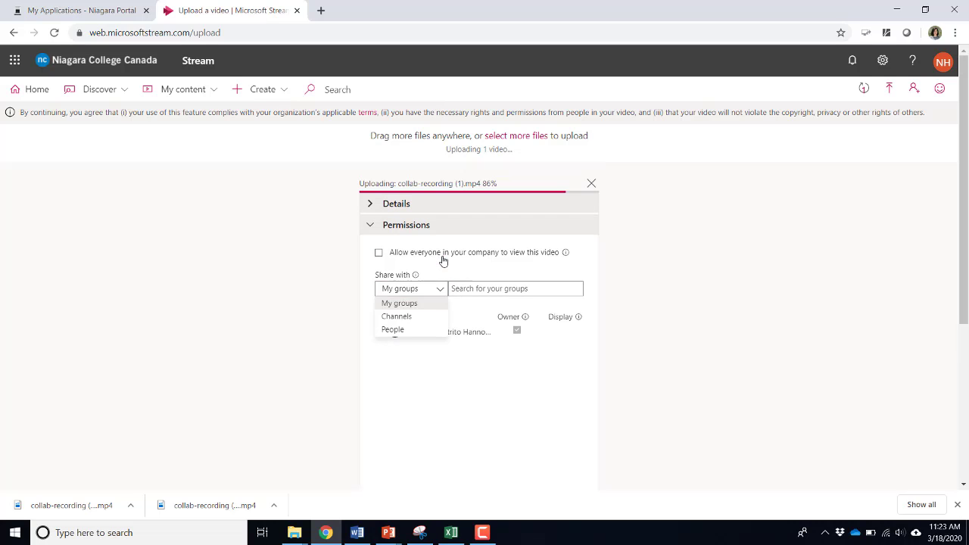
{"action": "left_click", "coordinate": [419, 331]}
{"action": "left_click", "coordinate": [479, 288]}
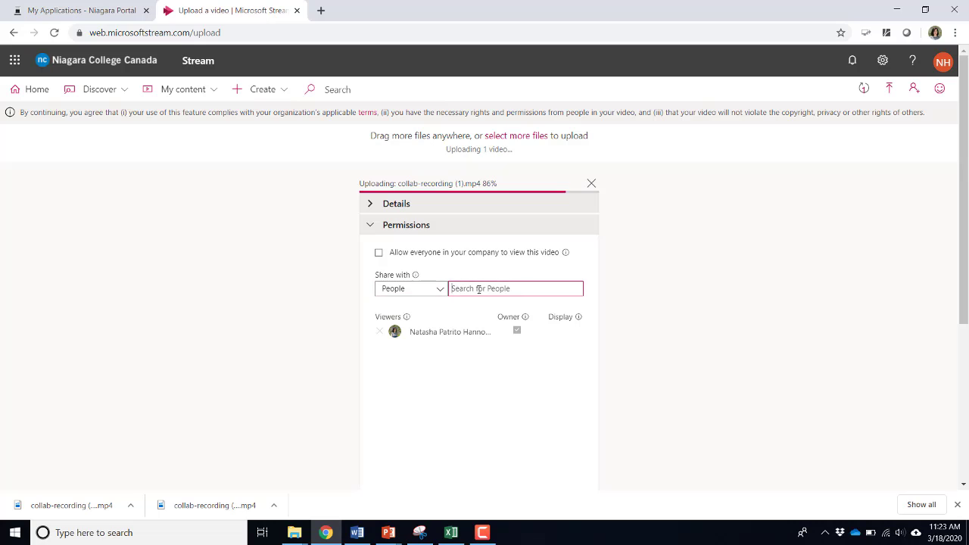
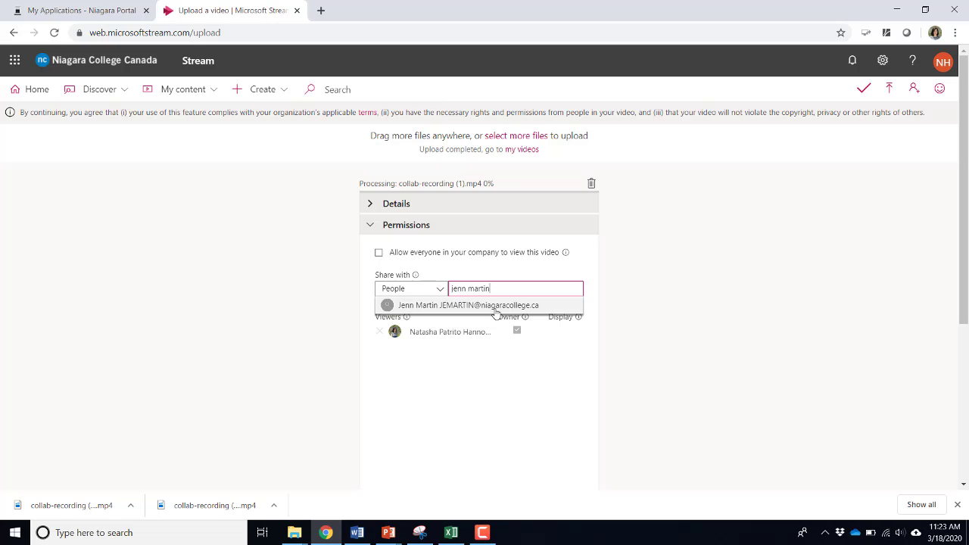
{"action": "left_click", "coordinate": [496, 311]}
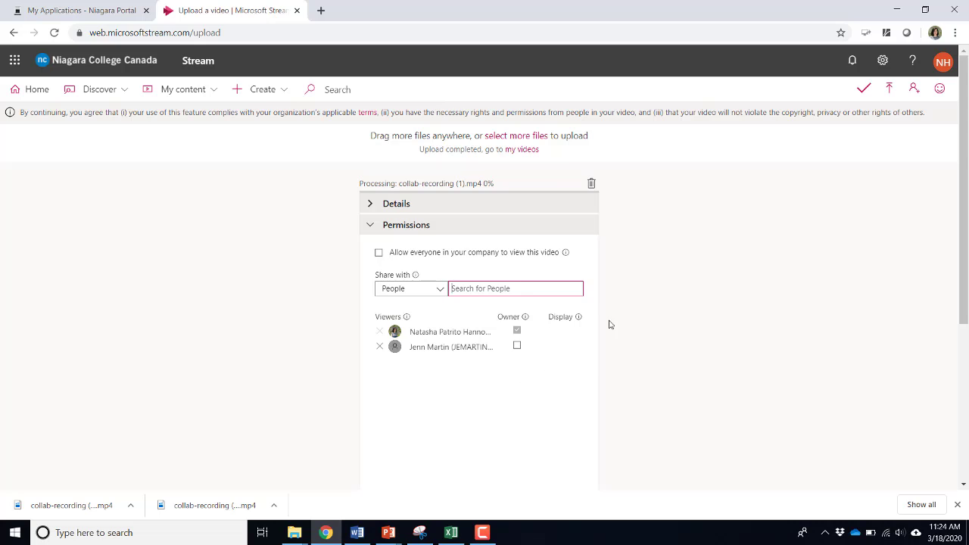
{"action": "mouse_move", "coordinate": [577, 317]}
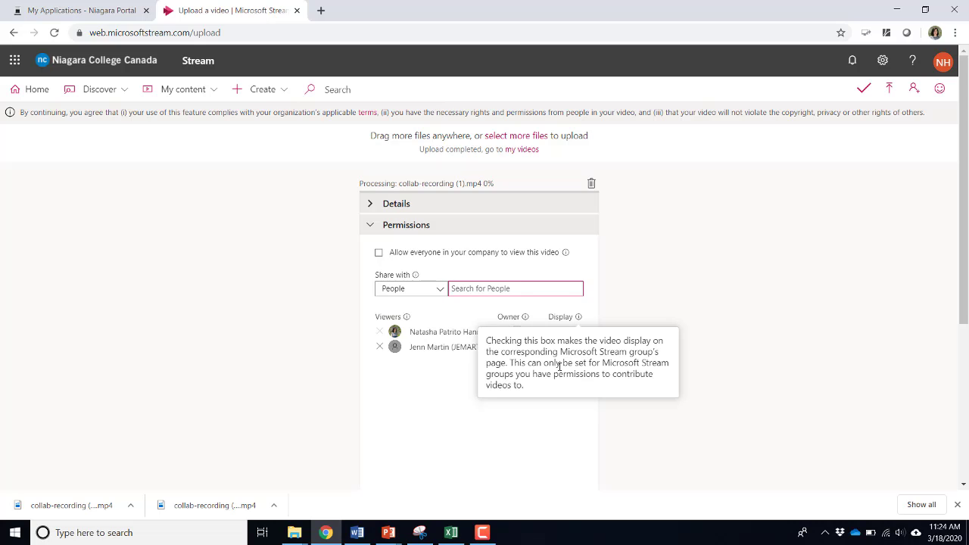
{"action": "left_click", "coordinate": [663, 305]}
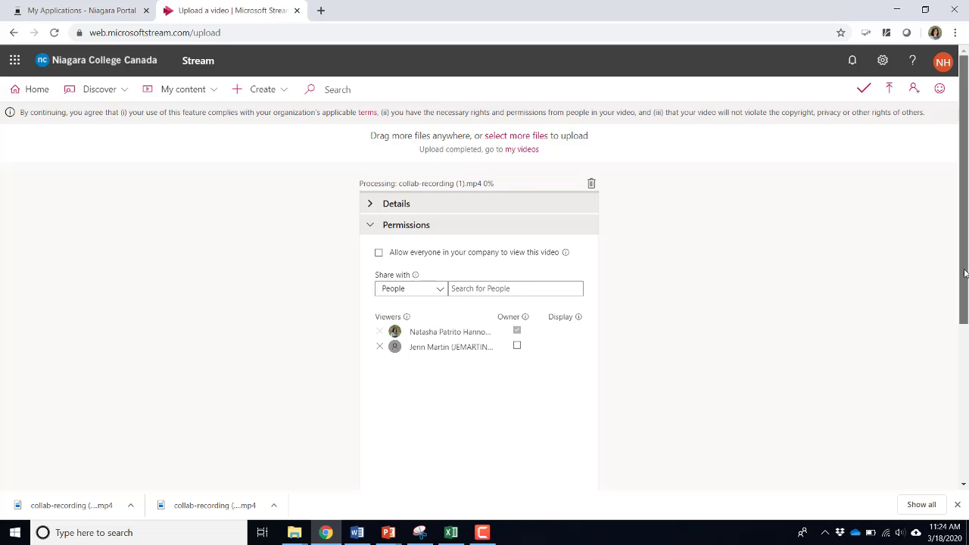
{"action": "left_click_drag", "start_coordinate": [964, 270], "coordinate": [963, 346]}
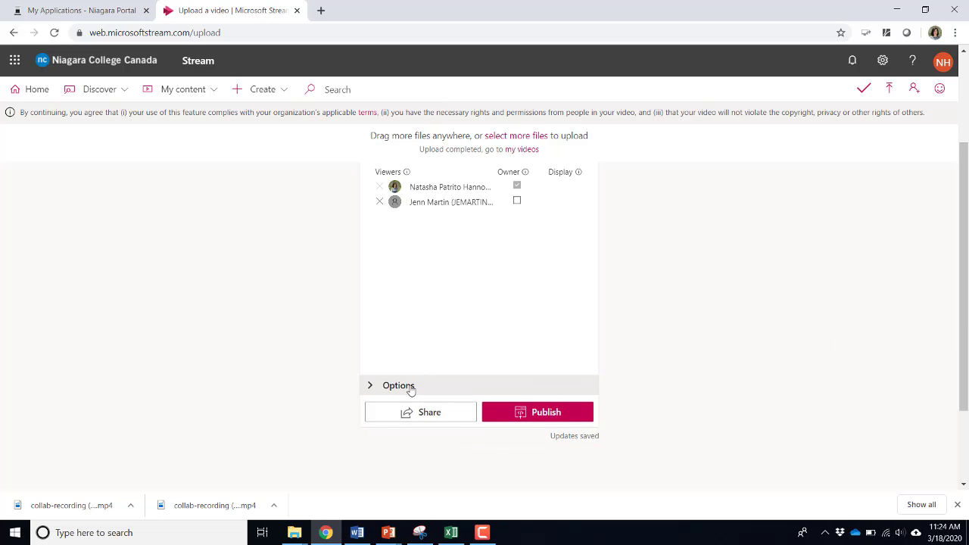
{"action": "left_click", "coordinate": [409, 386]}
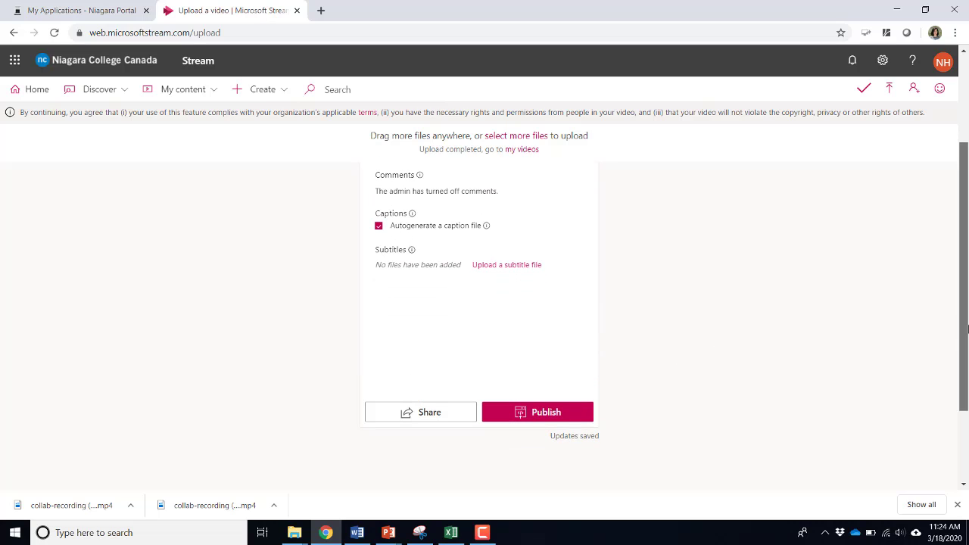
{"action": "left_click_drag", "start_coordinate": [965, 326], "coordinate": [966, 279]}
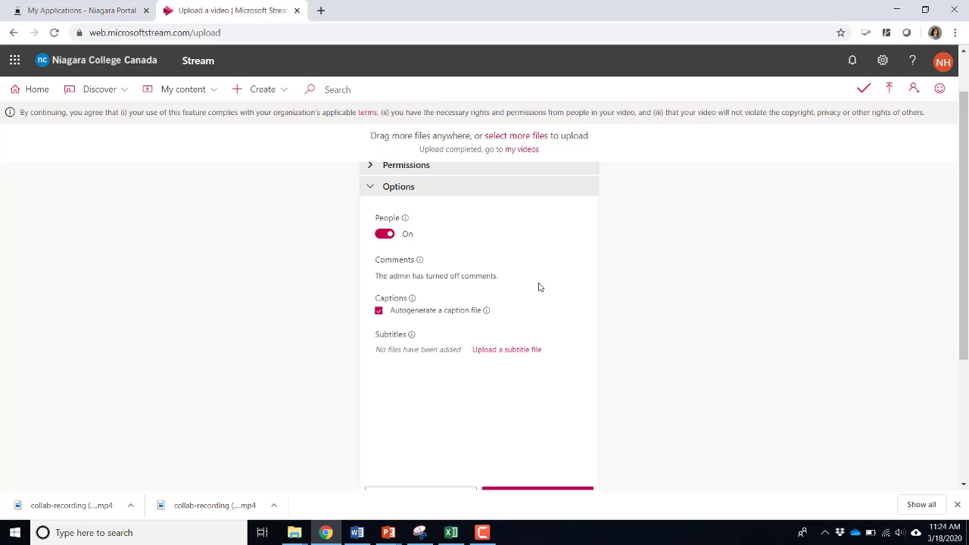
{"action": "left_click_drag", "start_coordinate": [537, 290], "coordinate": [521, 312]}
{"action": "left_click", "coordinate": [522, 312]}
{"action": "mouse_move", "coordinate": [486, 312]}
{"action": "scroll", "coordinate": [955, 361], "scroll_direction": "down", "scroll_amount": 2}
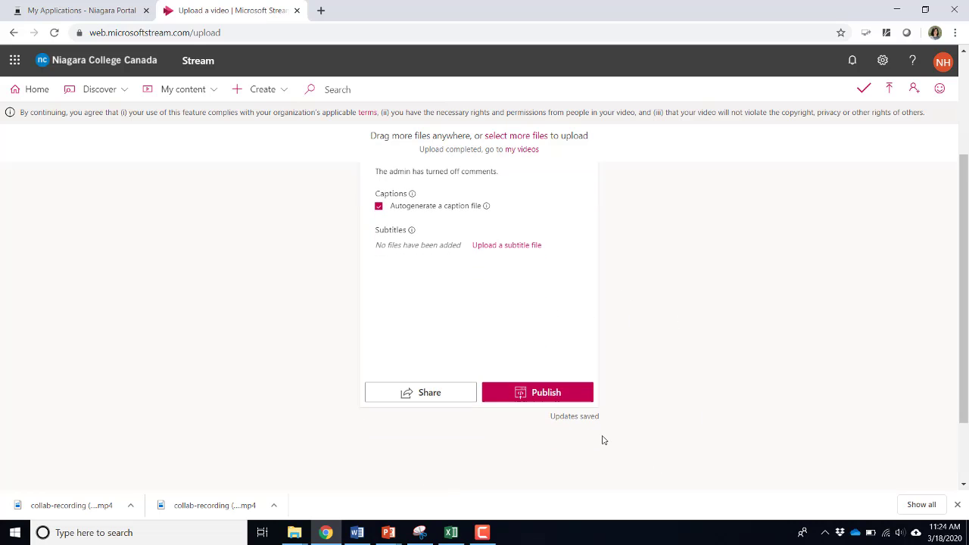
Publish the 'Introduction to Bb Collaborate' recording, then view it under My content > Videos
{"action": "left_click", "coordinate": [546, 393]}
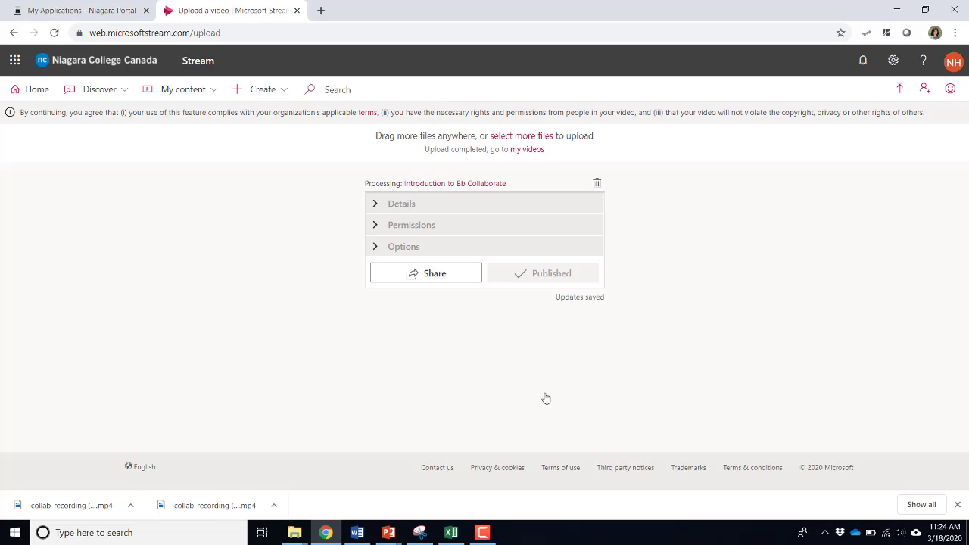
{"action": "left_click", "coordinate": [197, 92]}
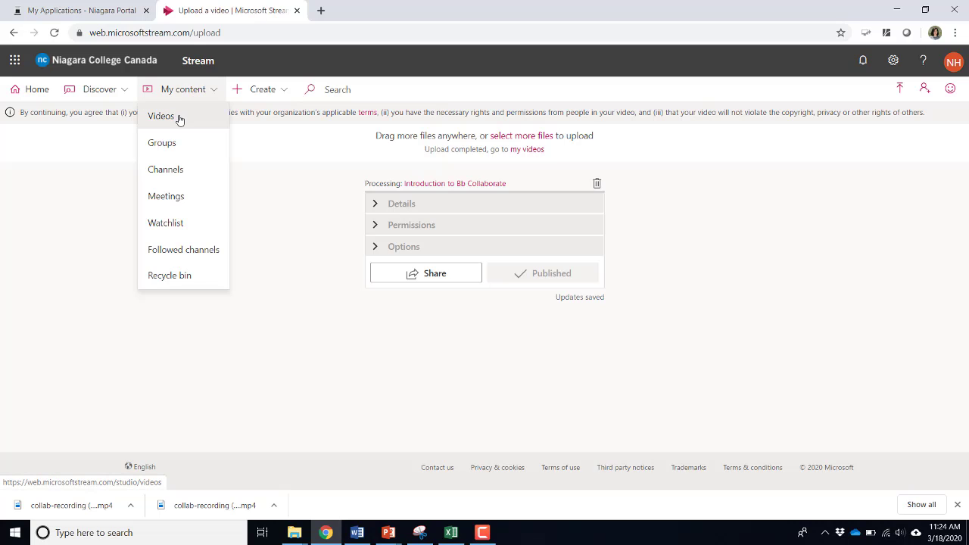
{"action": "left_click", "coordinate": [180, 118]}
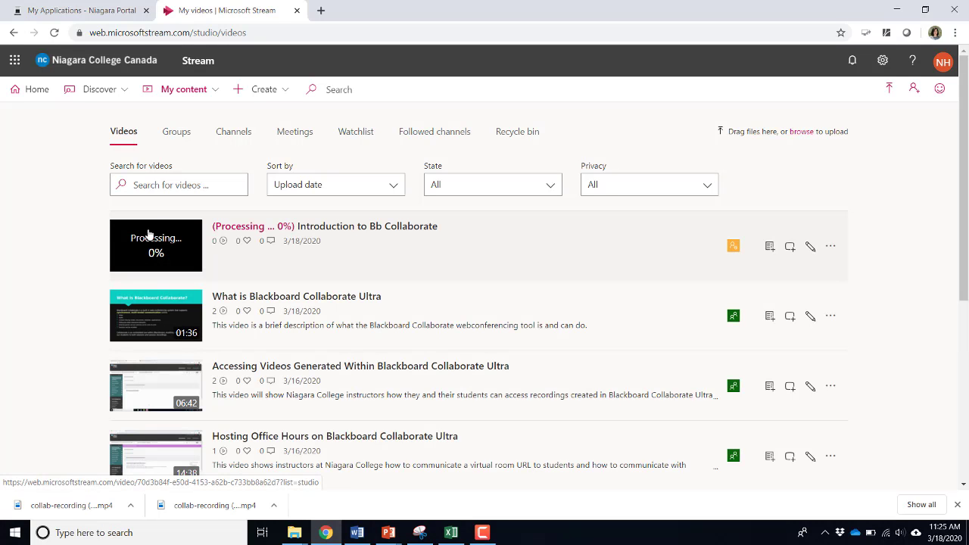
{"action": "left_click", "coordinate": [371, 233]}
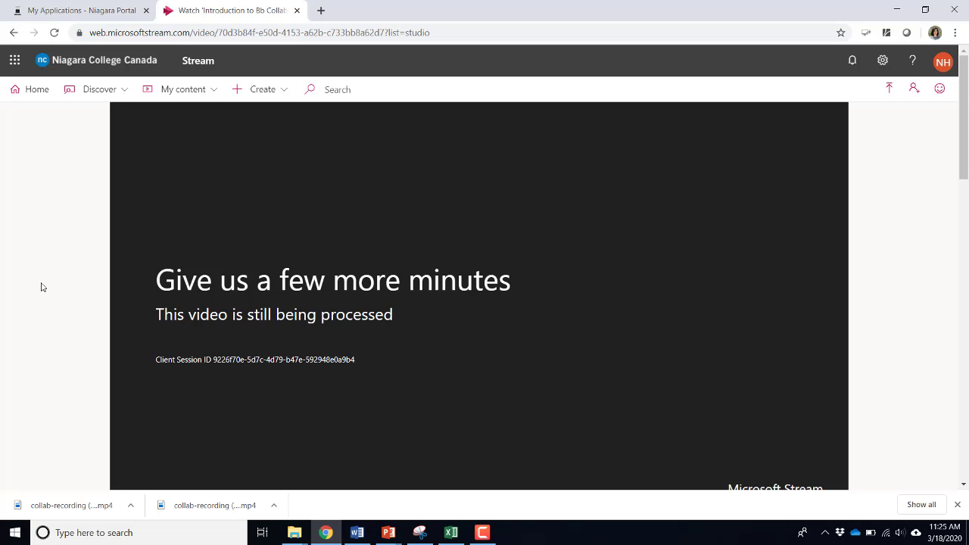
{"action": "left_click", "coordinate": [178, 97]}
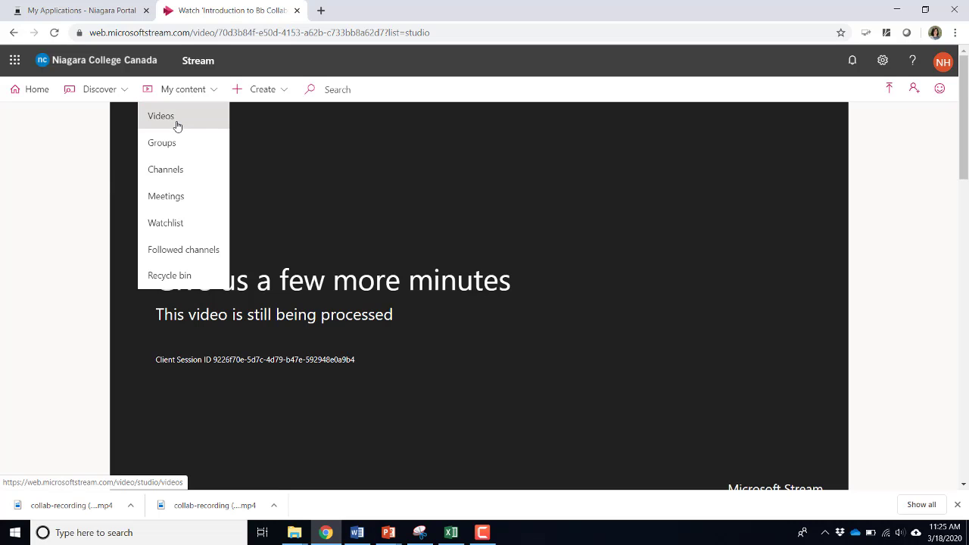
{"action": "left_click", "coordinate": [175, 124]}
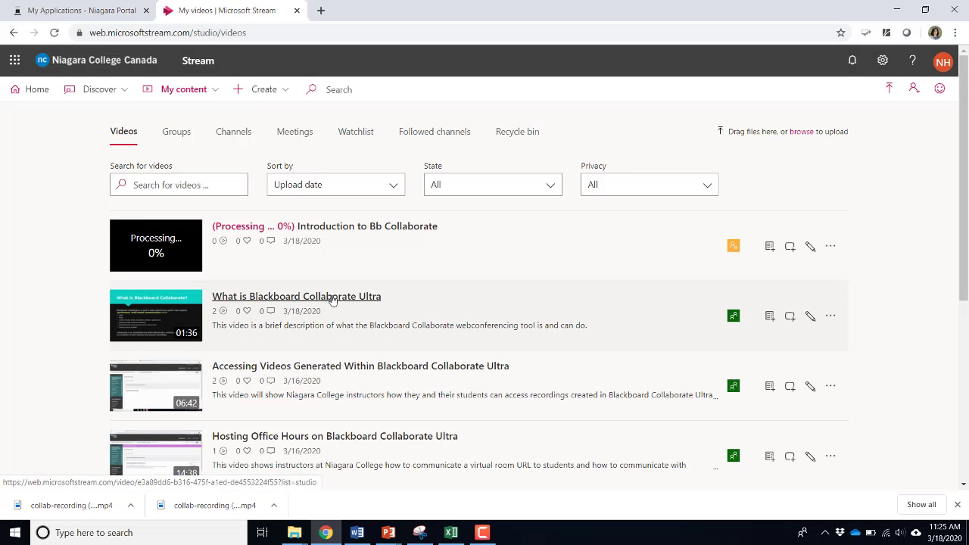
Open the 'What is Blackboard Collaborate Ultra' video and pause it near the start
{"action": "left_click", "coordinate": [332, 298]}
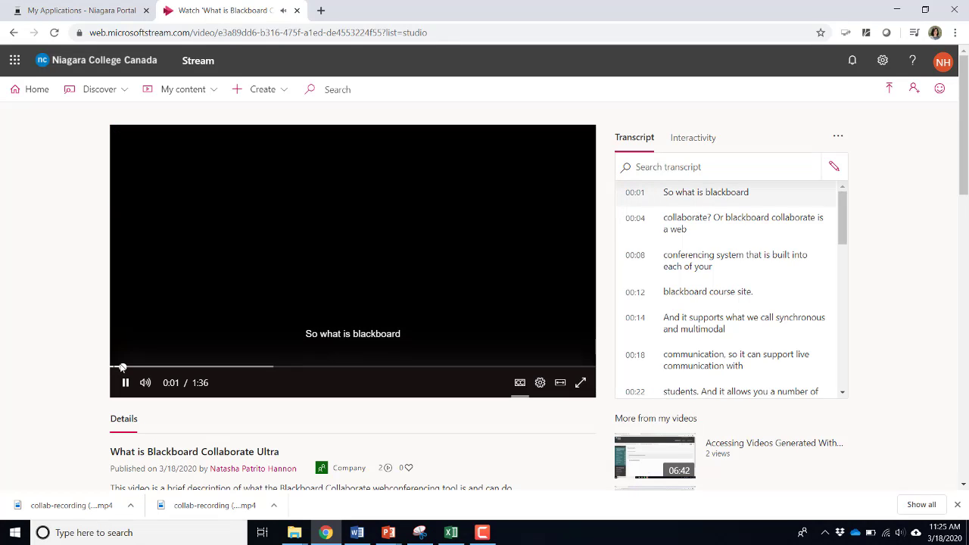
{"action": "left_click", "coordinate": [126, 386]}
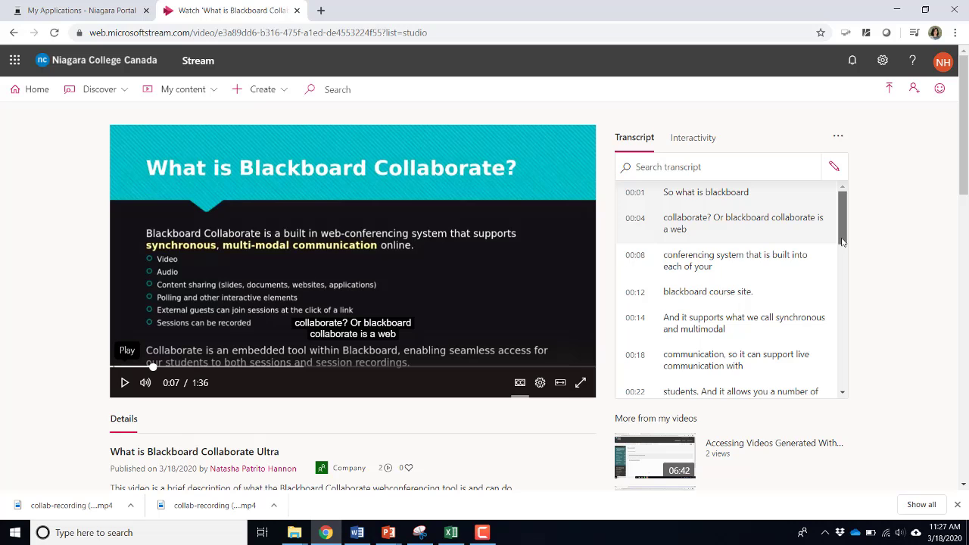
Scroll the transcript to its end, jump to the 01:26 line, and pause at 1:29
{"action": "left_click_drag", "start_coordinate": [842, 240], "coordinate": [868, 270]}
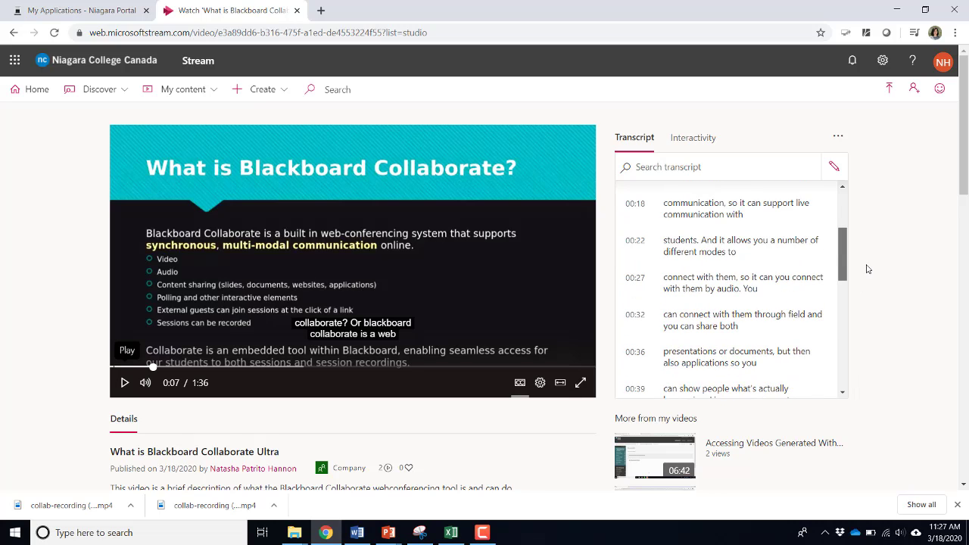
{"action": "left_click_drag", "start_coordinate": [868, 270], "coordinate": [878, 256]}
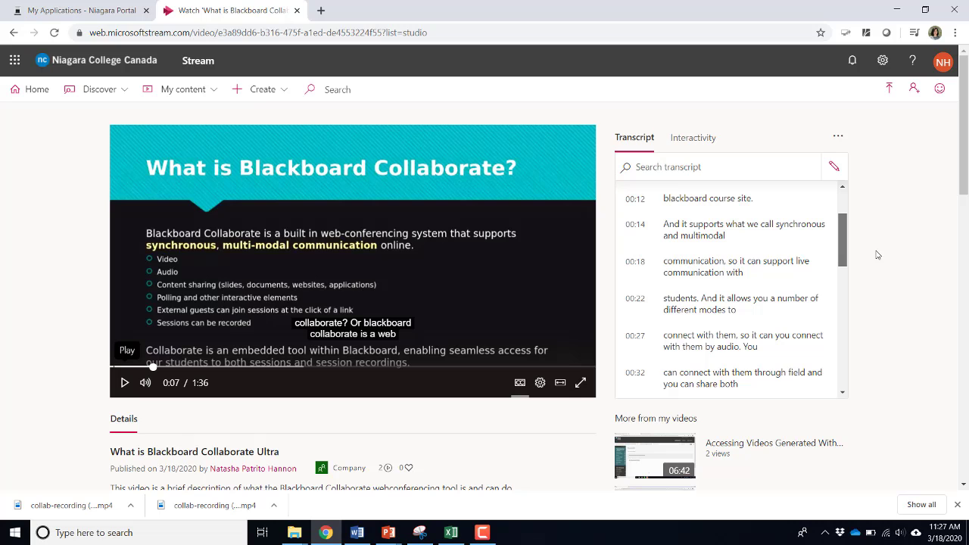
{"action": "left_click_drag", "start_coordinate": [877, 255], "coordinate": [878, 273]}
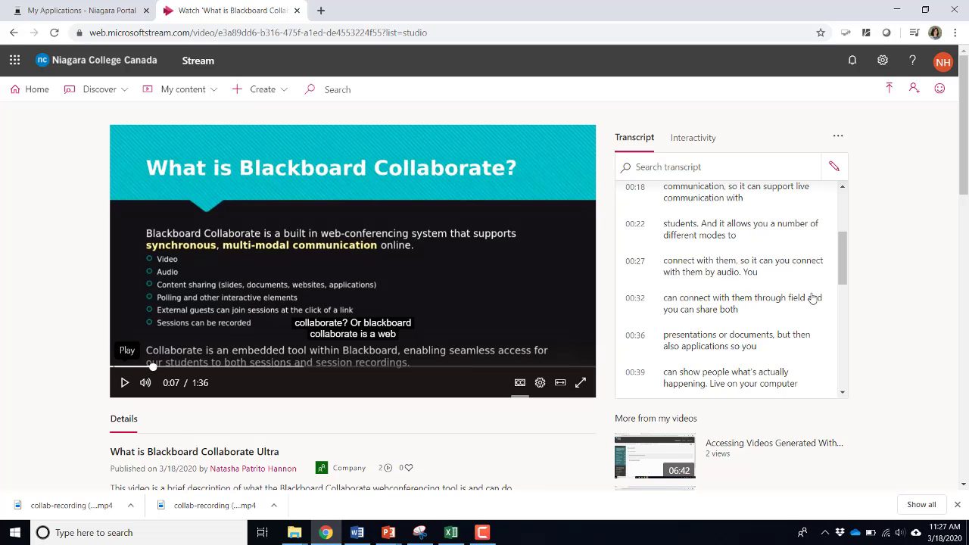
{"action": "left_click_drag", "start_coordinate": [844, 279], "coordinate": [845, 368]}
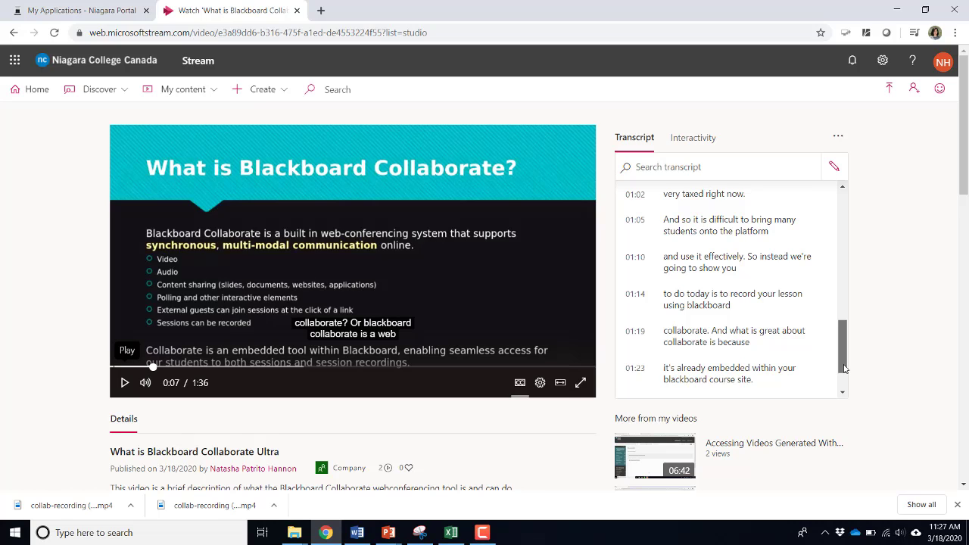
{"action": "left_click_drag", "start_coordinate": [844, 368], "coordinate": [844, 395]}
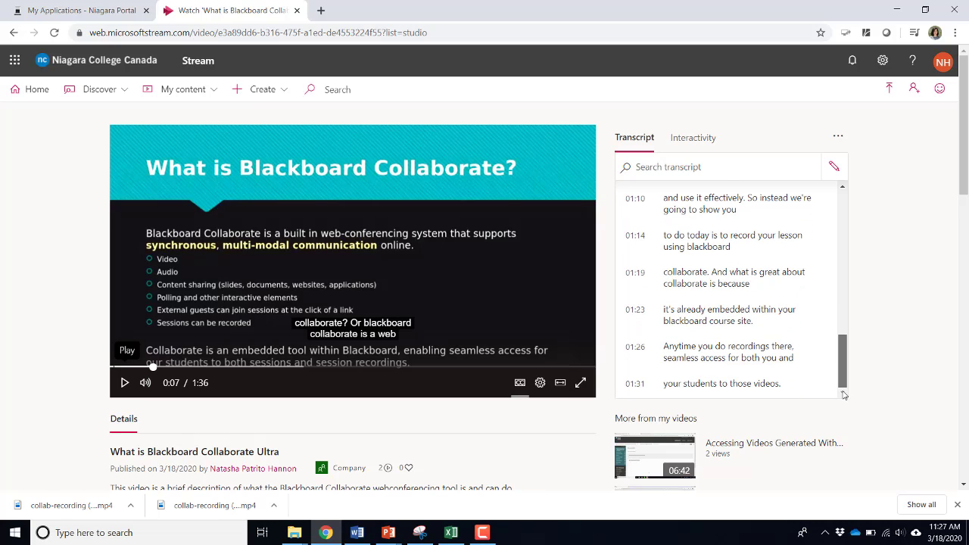
{"action": "left_click", "coordinate": [727, 363]}
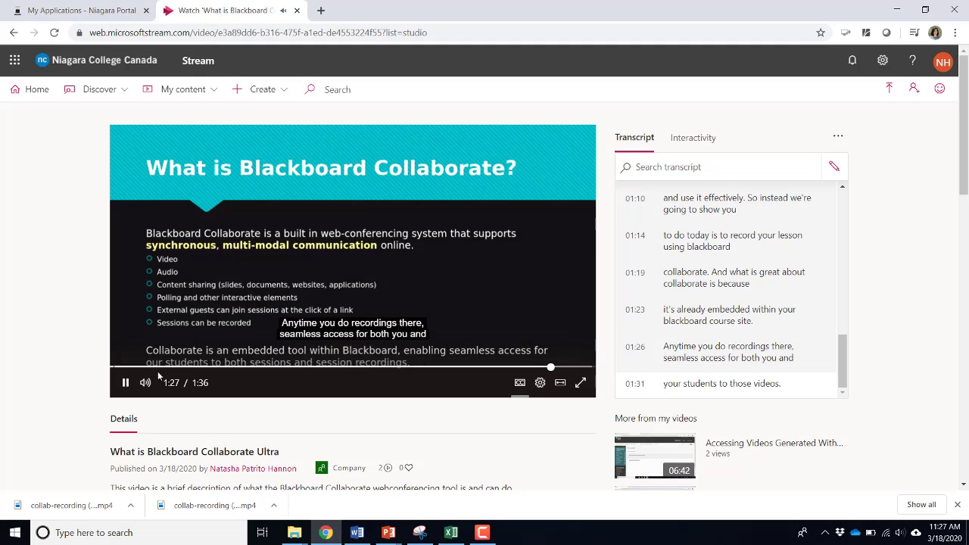
{"action": "left_click", "coordinate": [125, 383]}
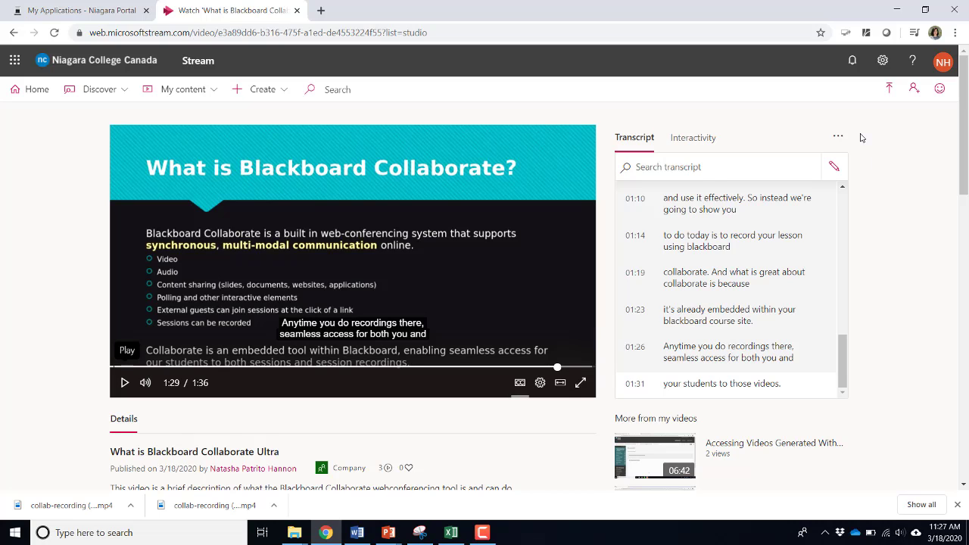
Edit the 01:26 transcript line to read "recordings there's", save it, and pause playback
{"action": "left_click", "coordinate": [834, 168]}
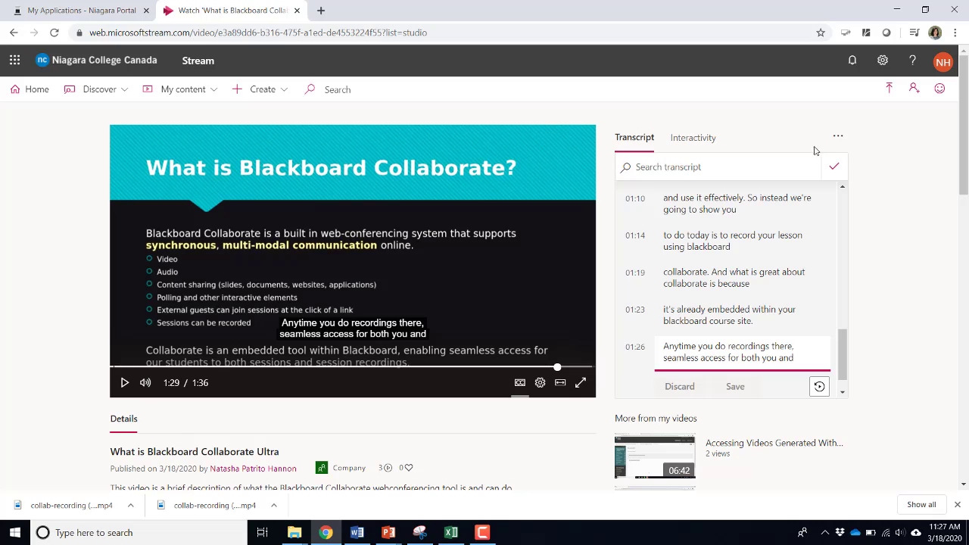
{"action": "left_click", "coordinate": [792, 346]}
{"action": "type", "text": "'s"}
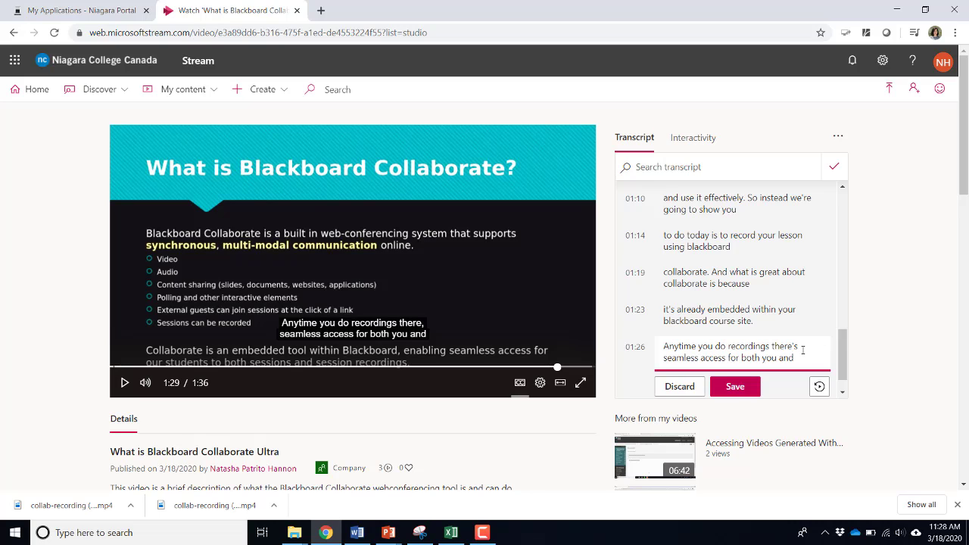
{"action": "left_click", "coordinate": [735, 388]}
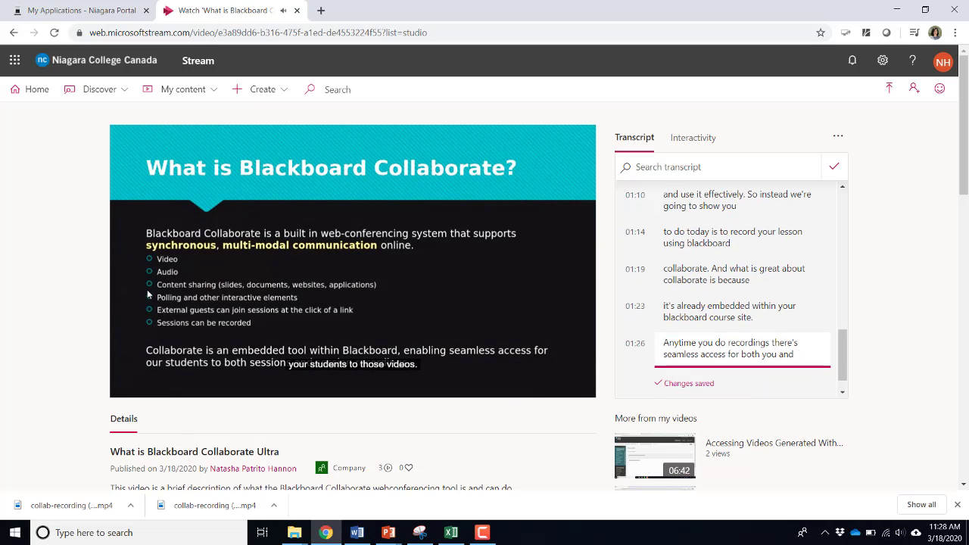
{"action": "left_click", "coordinate": [124, 384]}
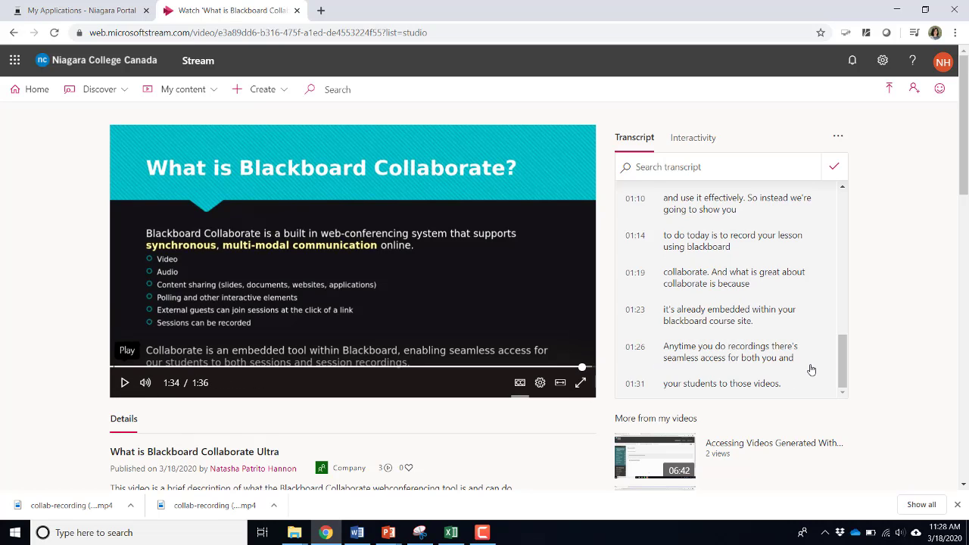
{"action": "left_click", "coordinate": [520, 385]}
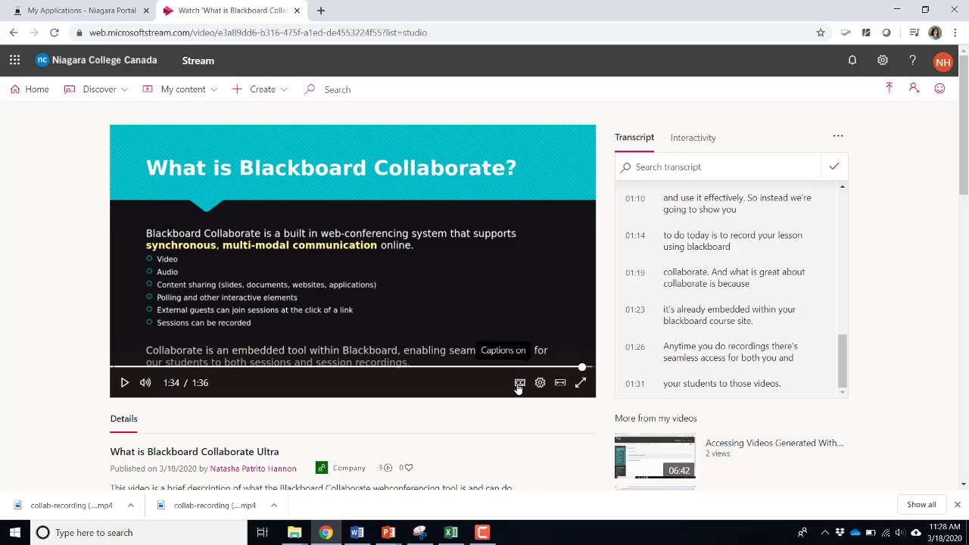
{"action": "left_click", "coordinate": [519, 384]}
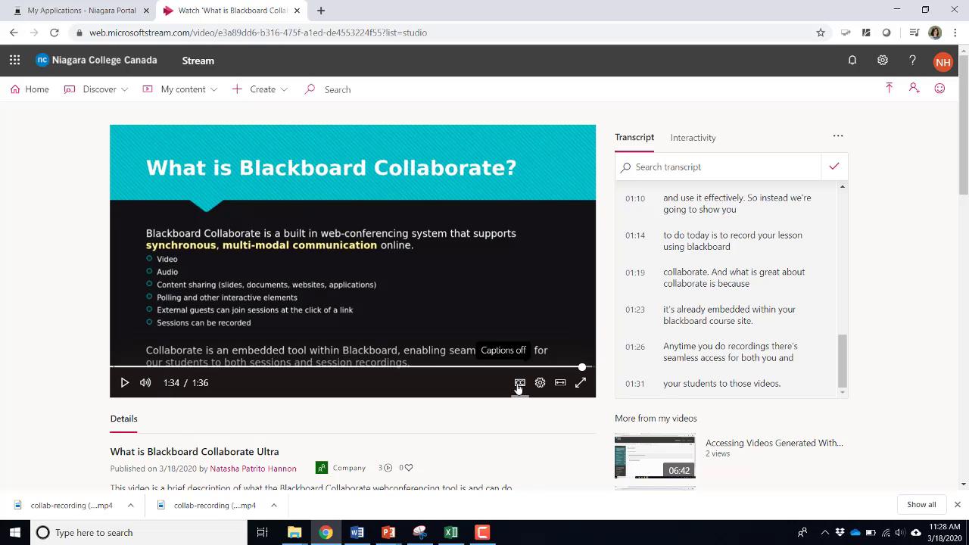